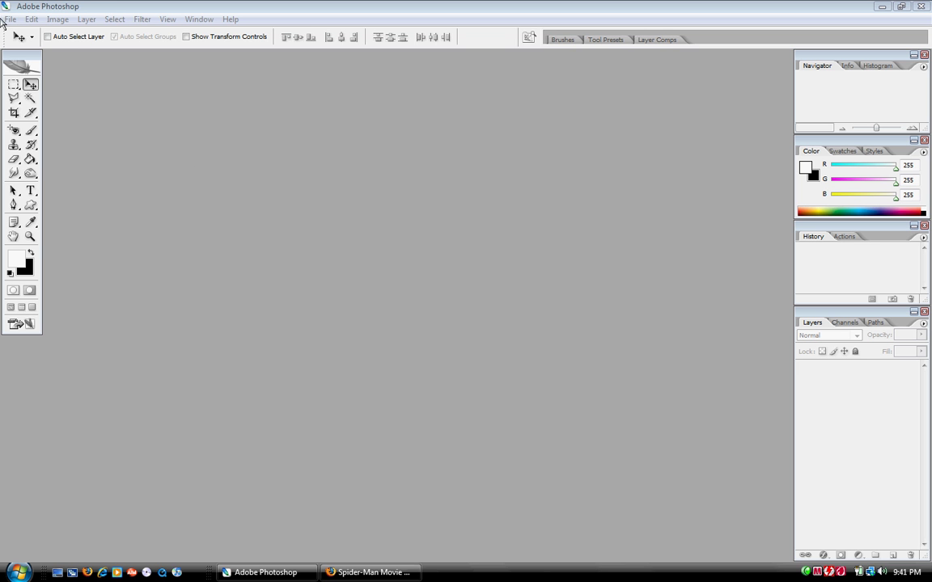
- Start a new document from the Spider-Man Forum Size preset (500 × 175 px, transparent)
click(8, 19)
click(25, 33)
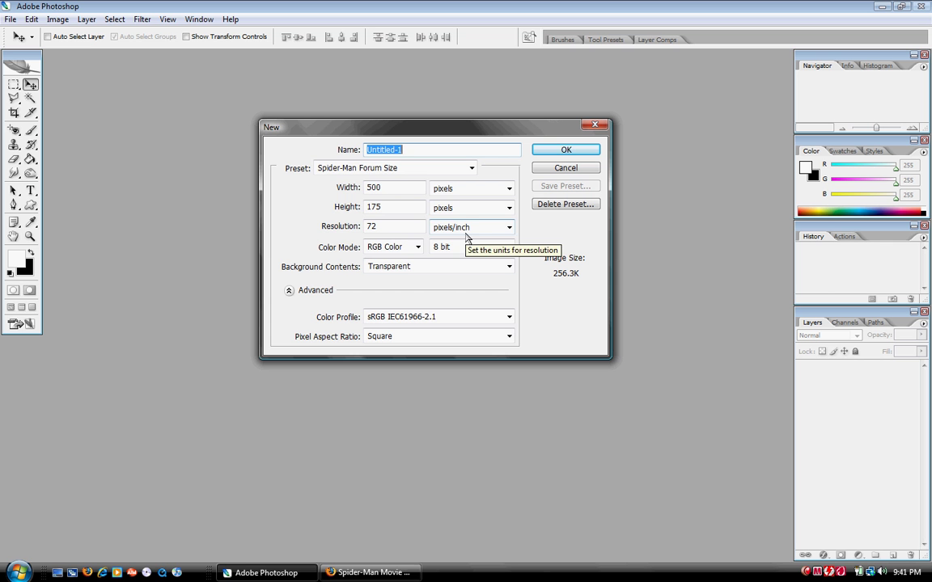
click(385, 168)
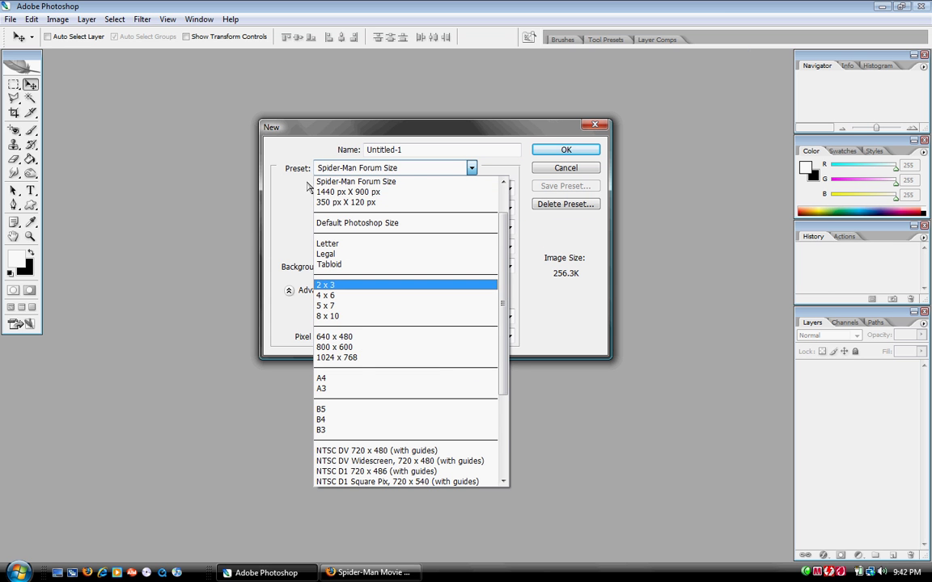
scroll(359, 376, down, 3)
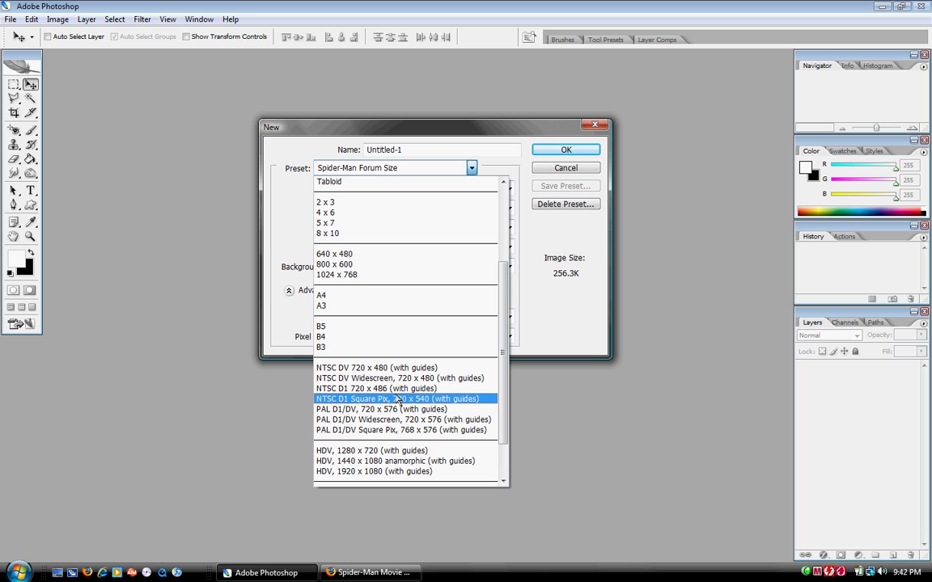
scroll(399, 402, down, 2)
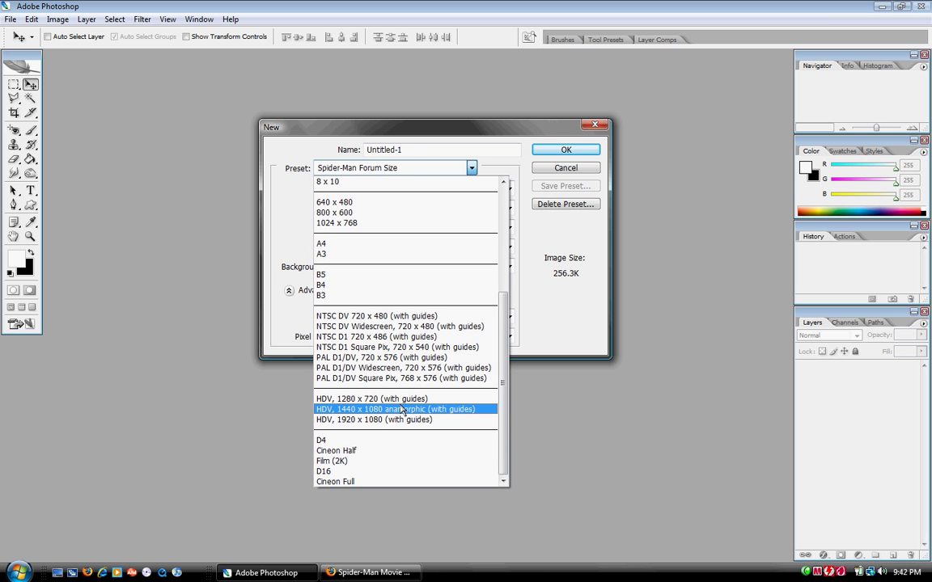
scroll(402, 410, up, 2)
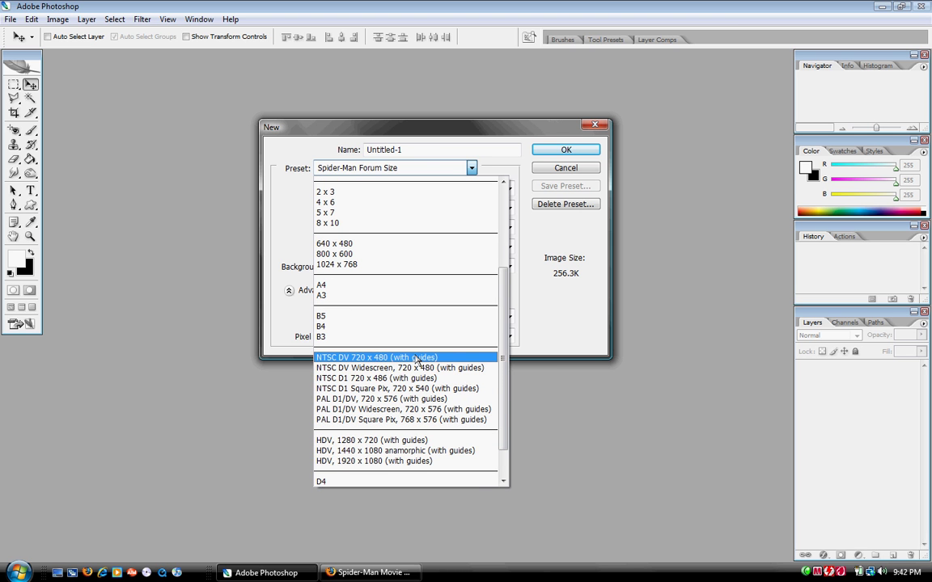
scroll(408, 361, down, 2)
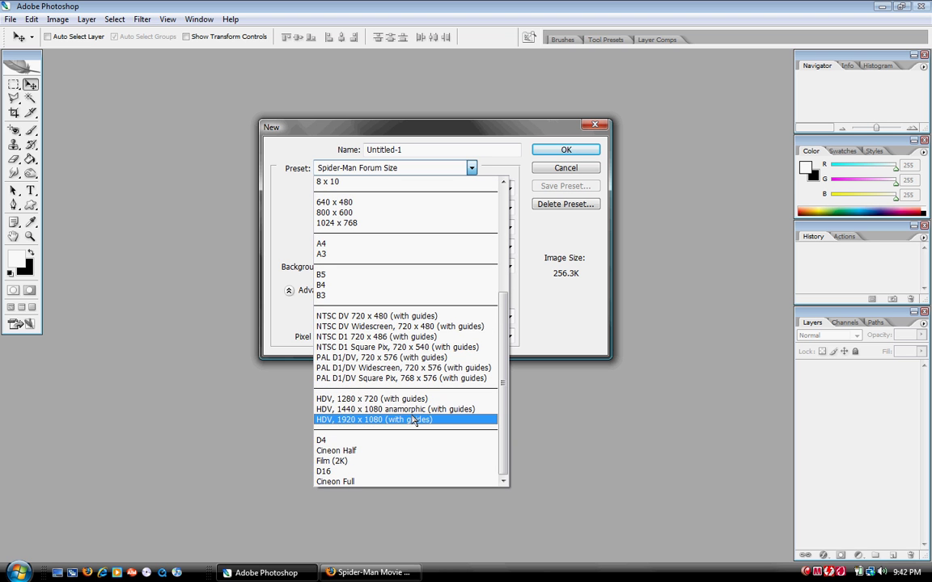
scroll(380, 324, up, 4)
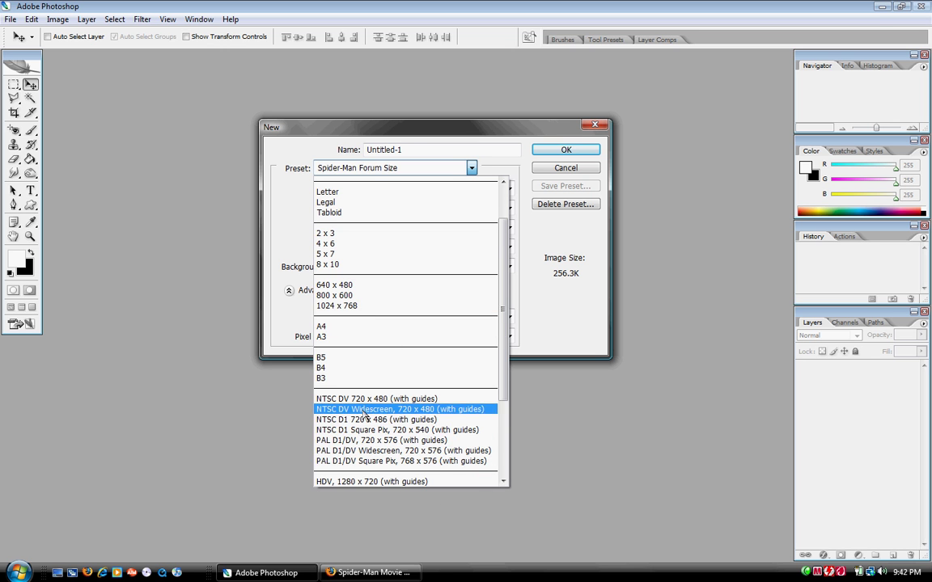
scroll(356, 404, up, 3)
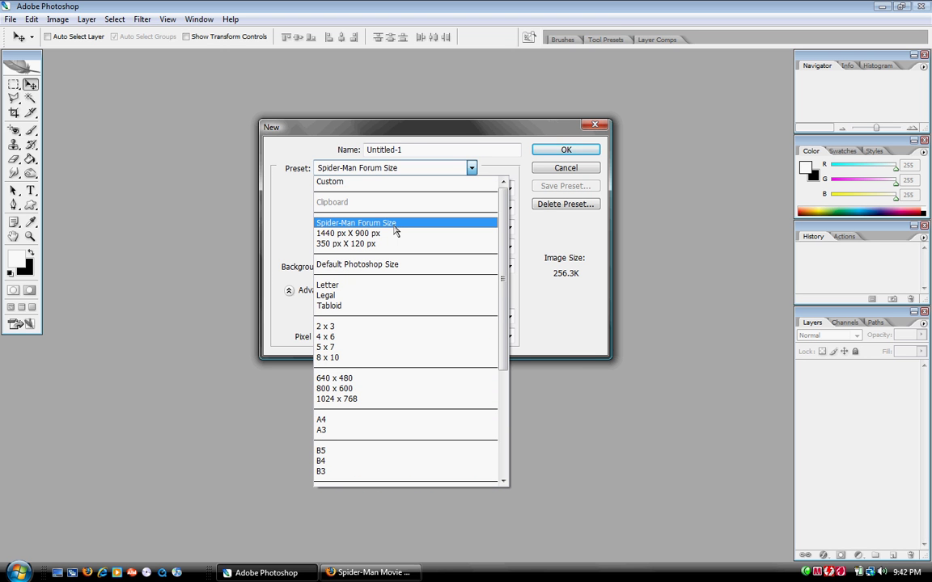
click(395, 227)
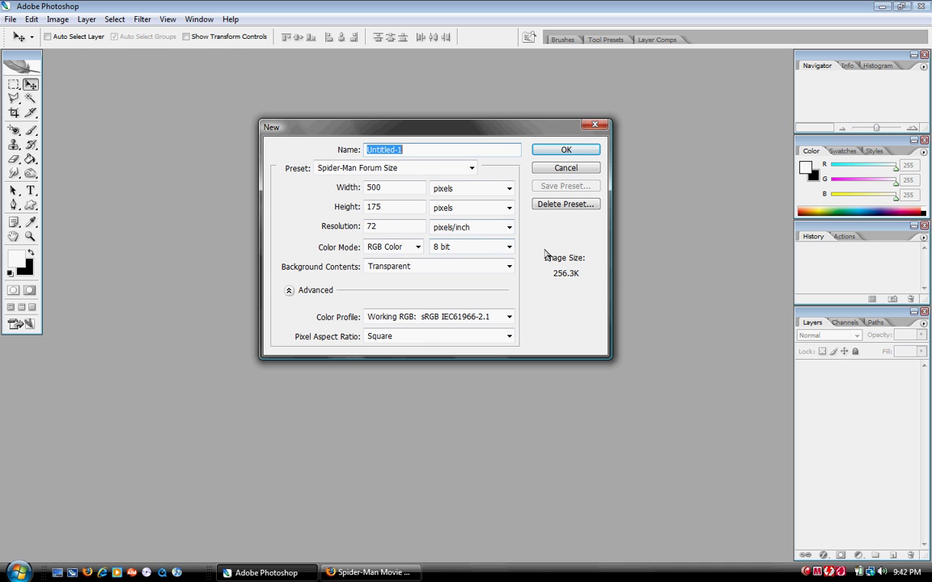
- Confirm 500 × 175 with width in pixels and create the transparent Untitled-1 document
click(409, 186)
click(411, 207)
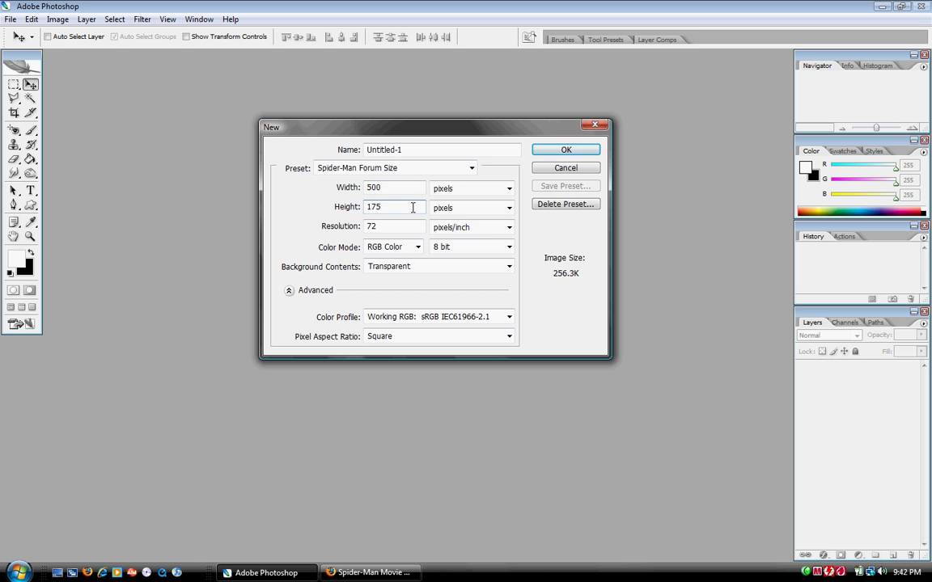
click(395, 189)
click(508, 188)
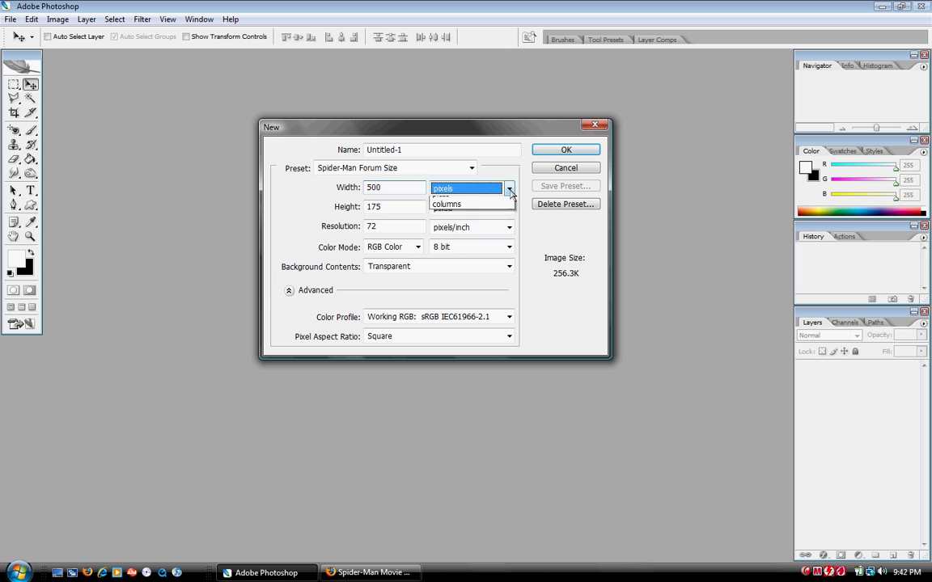
click(508, 187)
click(509, 187)
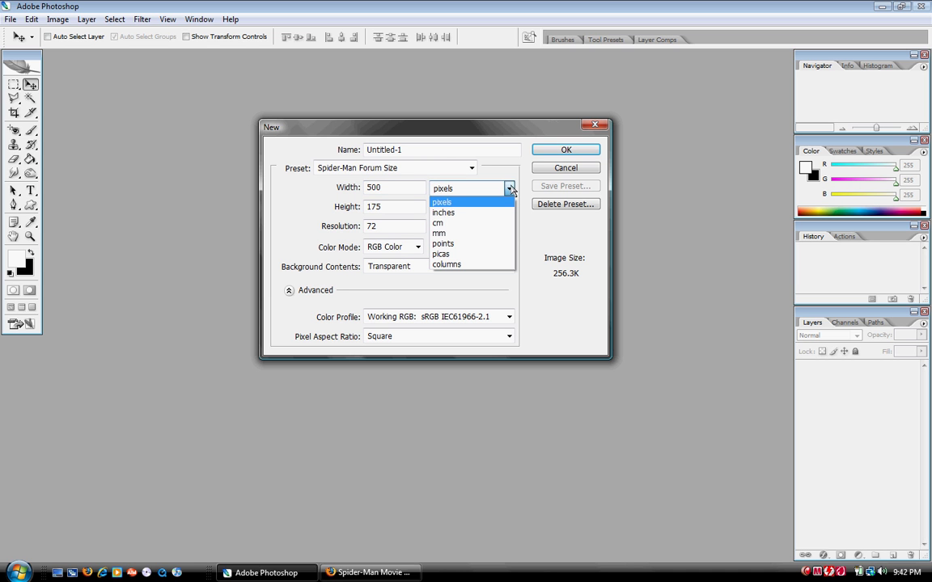
click(508, 186)
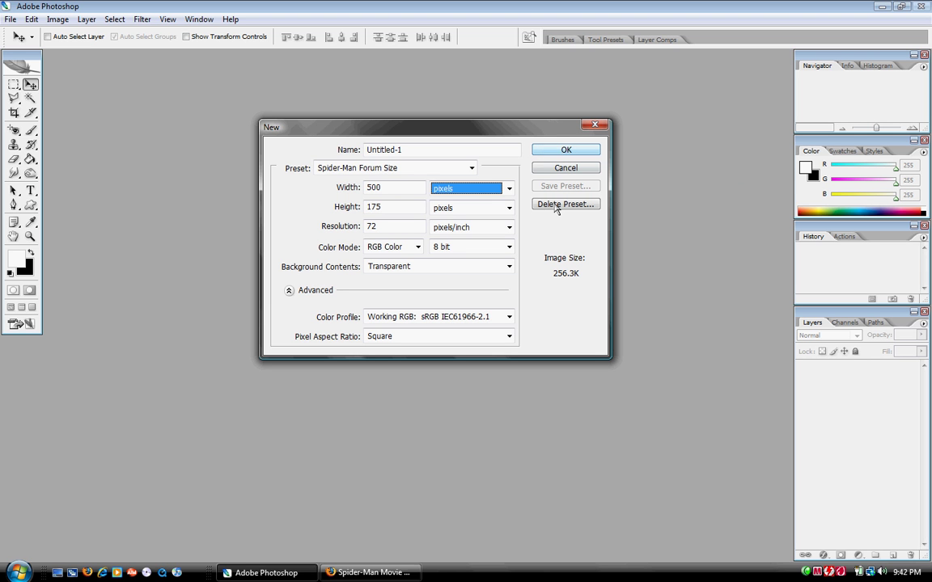
click(564, 151)
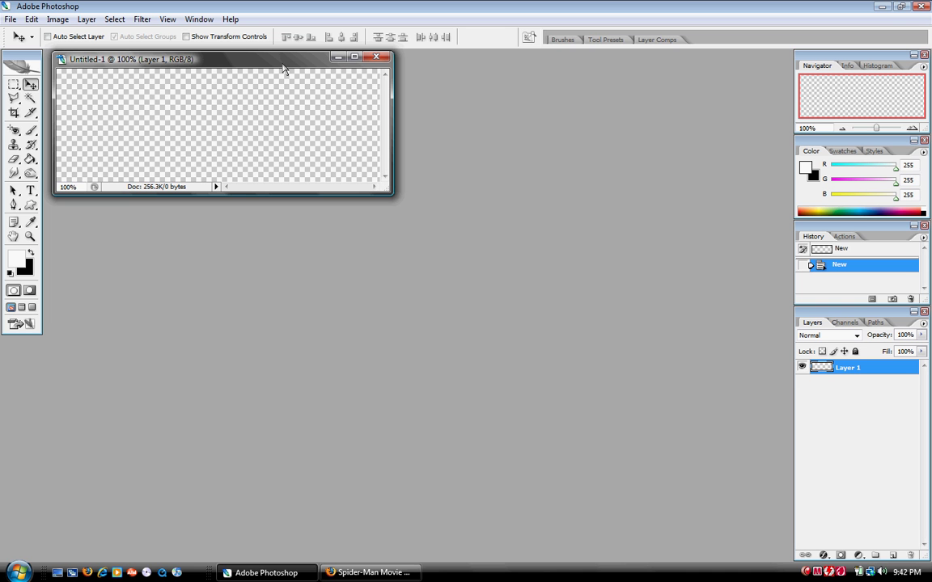
- Maximize the Untitled-1 window, then select the Rectangular Marquee and Move tools
click(354, 59)
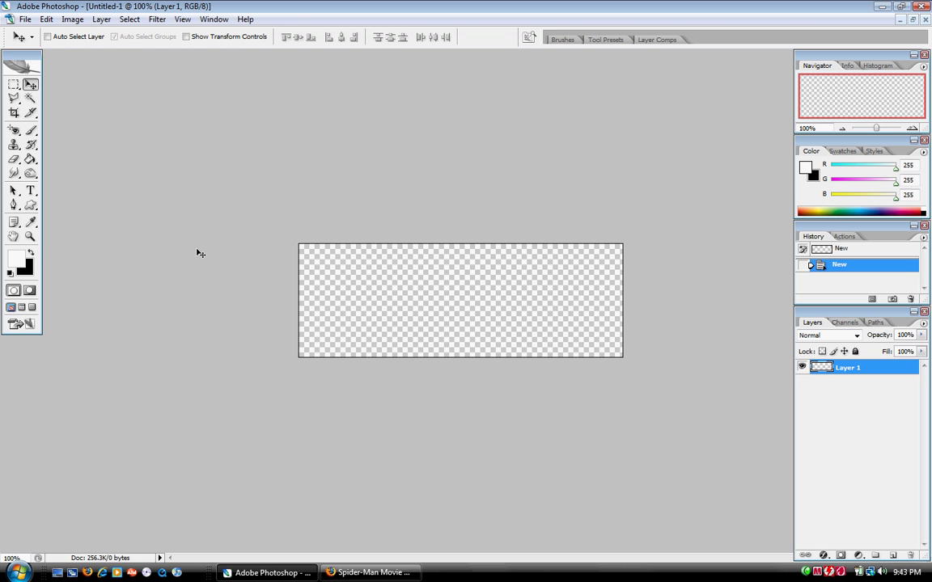
click(13, 85)
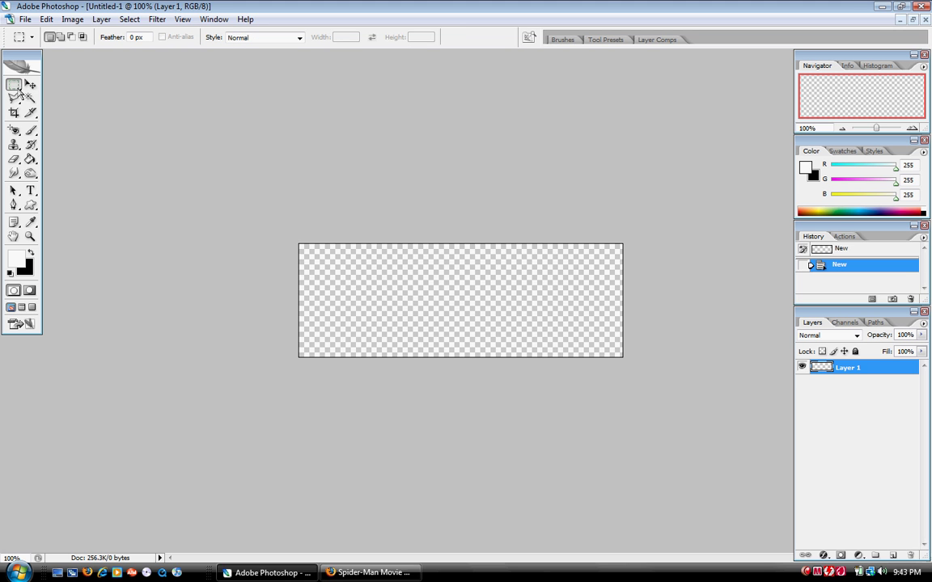
click(30, 84)
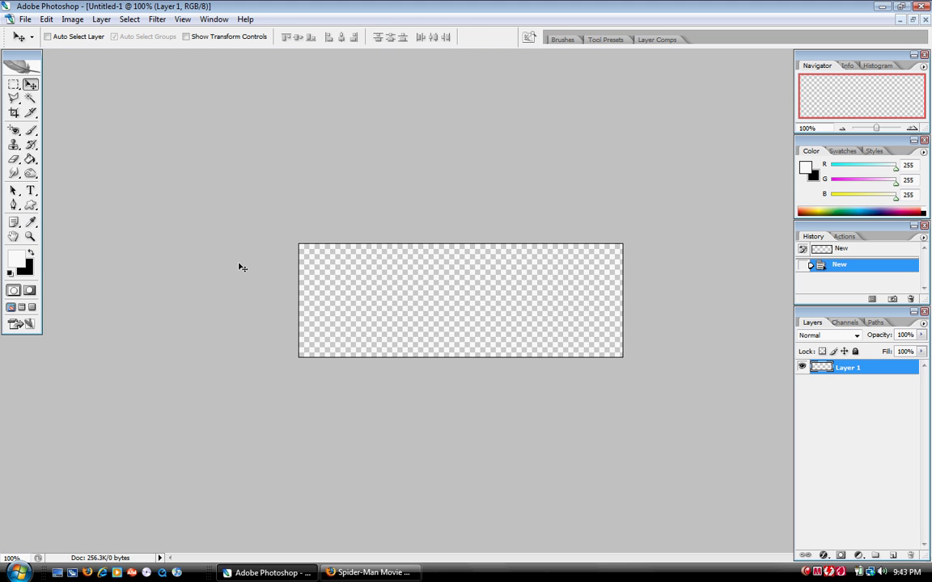
- Try the Eraser and colour-selection tools in the toolbox
click(15, 160)
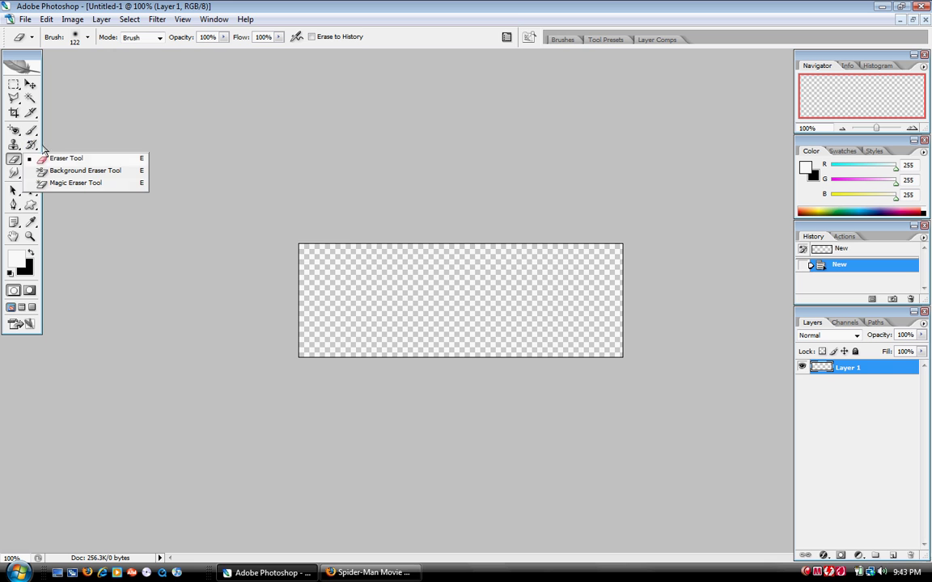
click(100, 5)
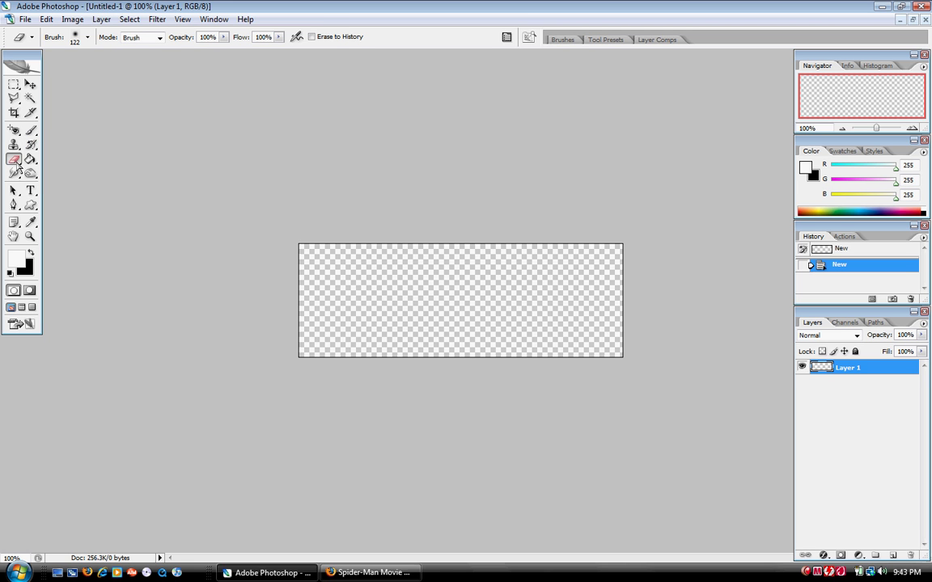
click(32, 146)
click(30, 98)
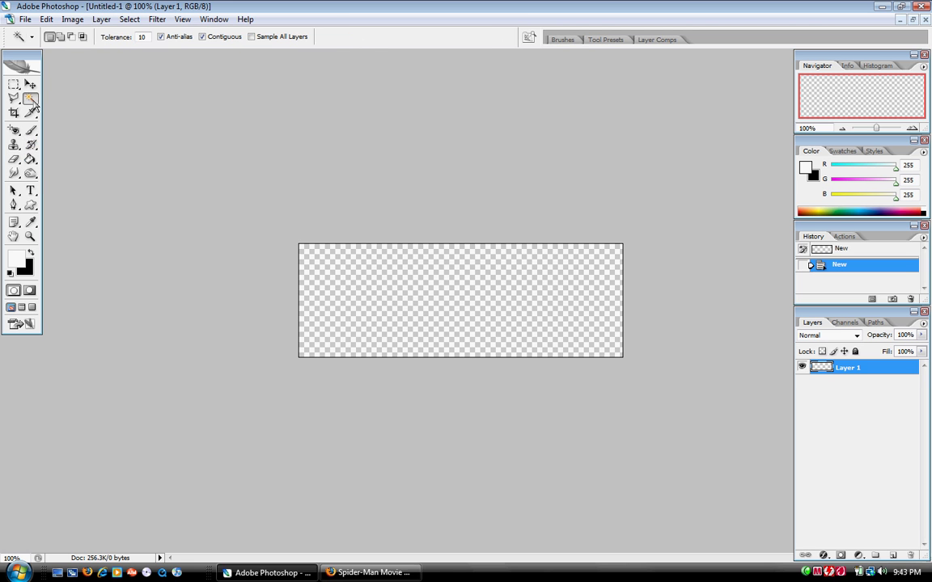
- Choose the Paint Bucket Tool from the Gradient Tool flyout
click(31, 159)
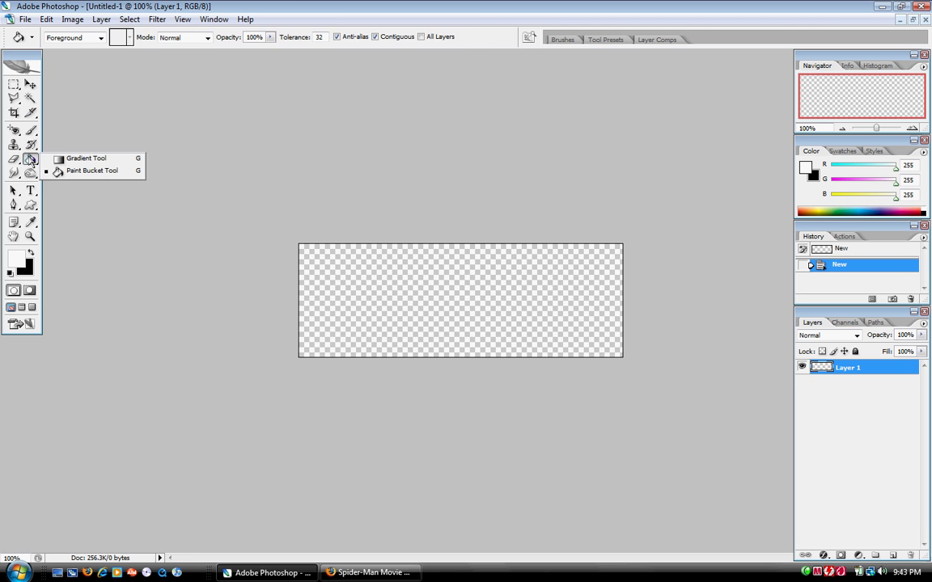
click(70, 158)
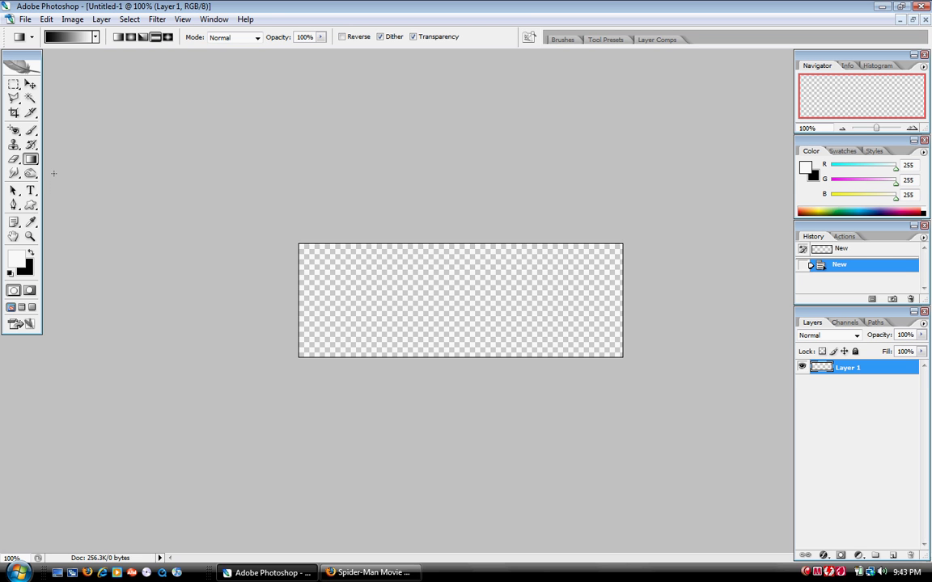
click(32, 158)
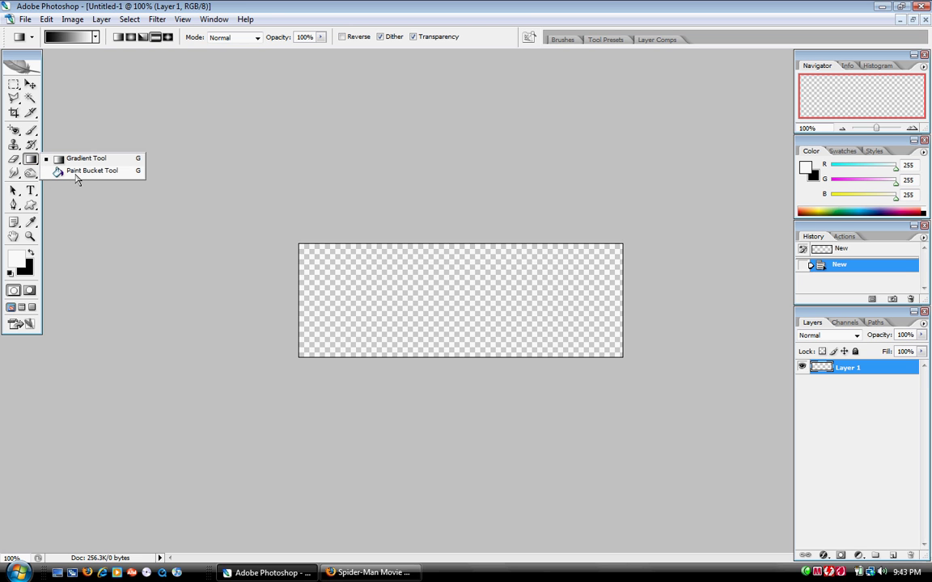
click(70, 170)
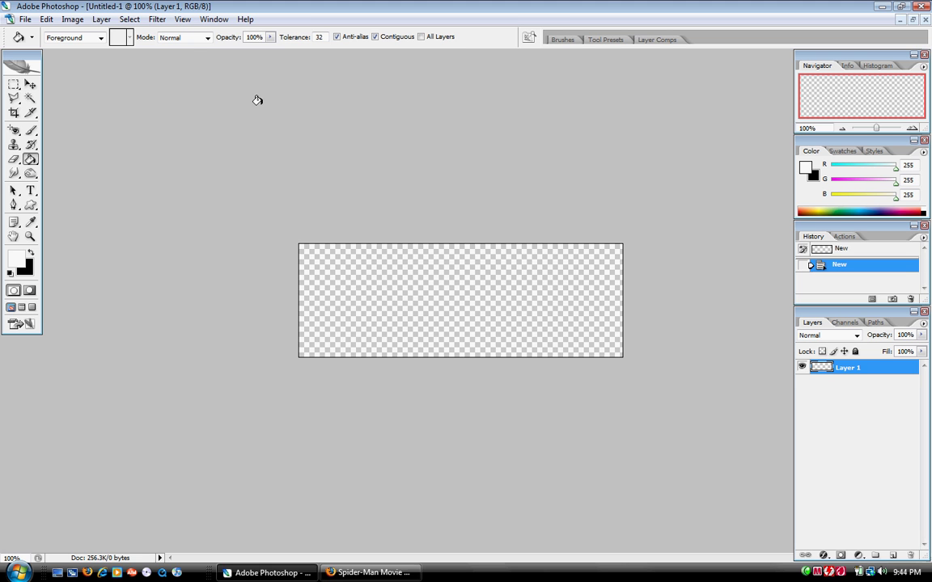
- Check the Info panel, return to Navigator, and zoom the canvas to about 173%
click(846, 66)
click(817, 66)
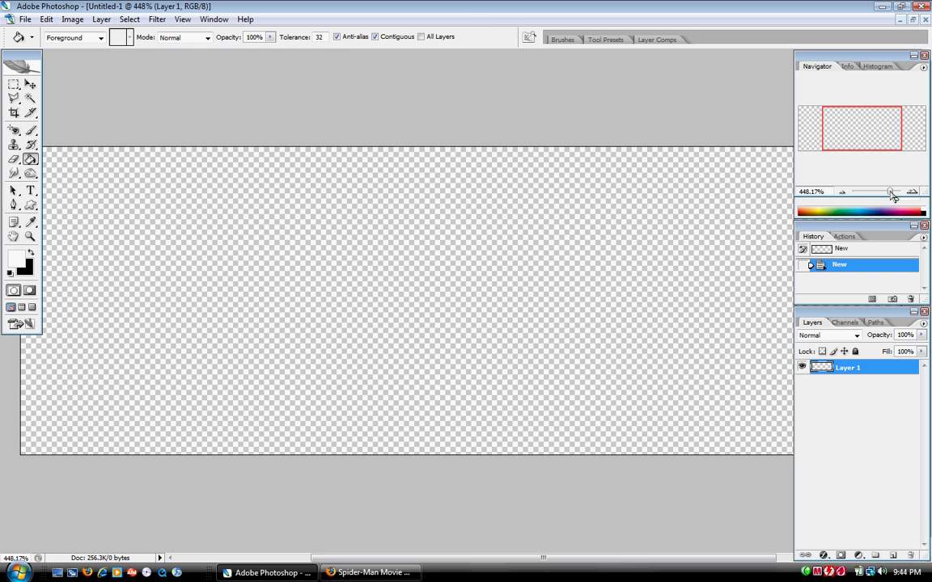
mouse_move(892, 197)
mouse_down()
mouse_move(871, 195)
mouse_move(881, 197)
mouse_up()
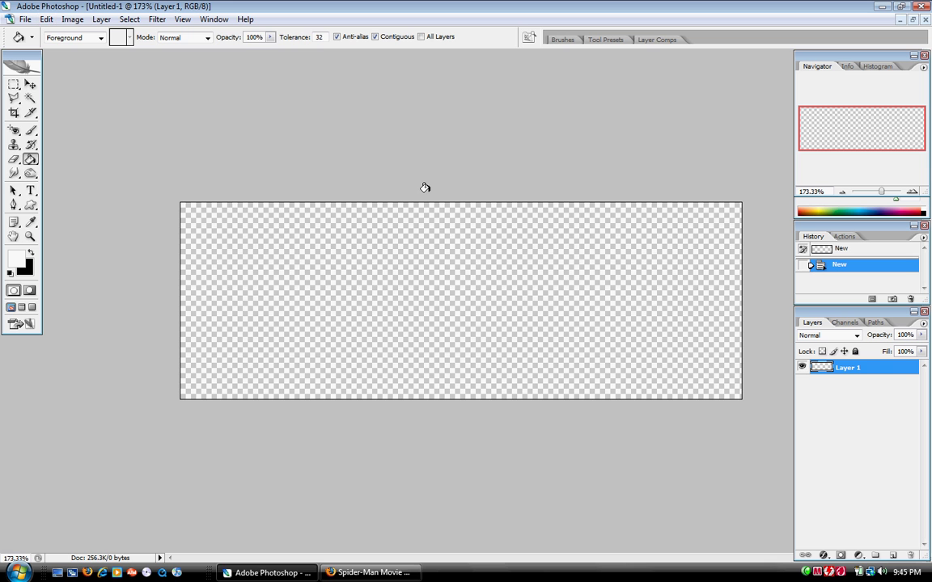
- Test the View zoom commands, 200% and Actual Pixels, returning the canvas to 100%
click(186, 21)
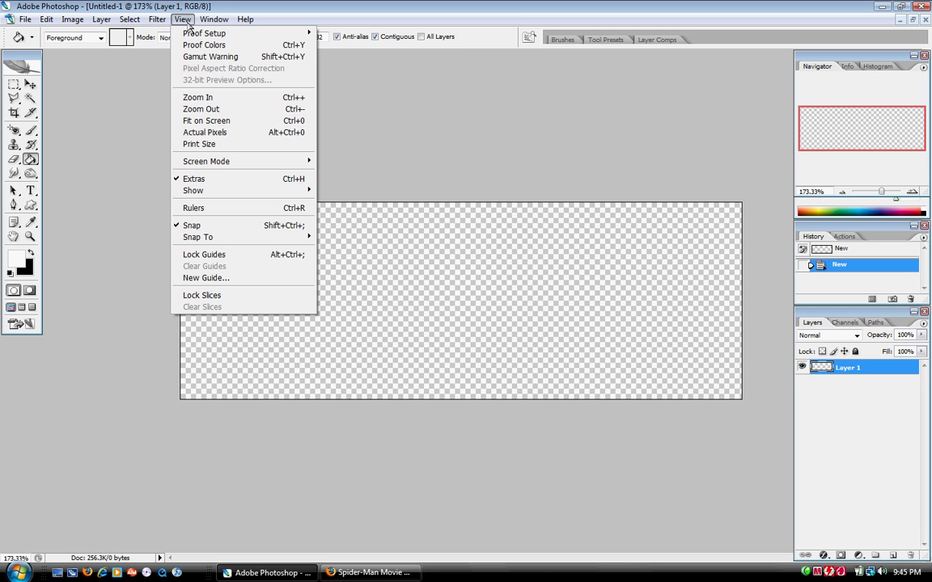
click(253, 136)
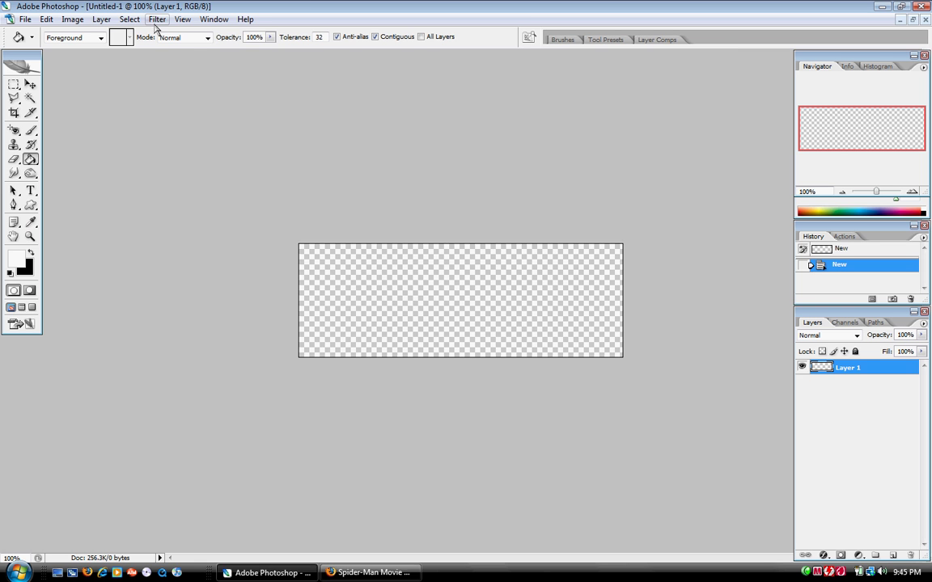
click(183, 19)
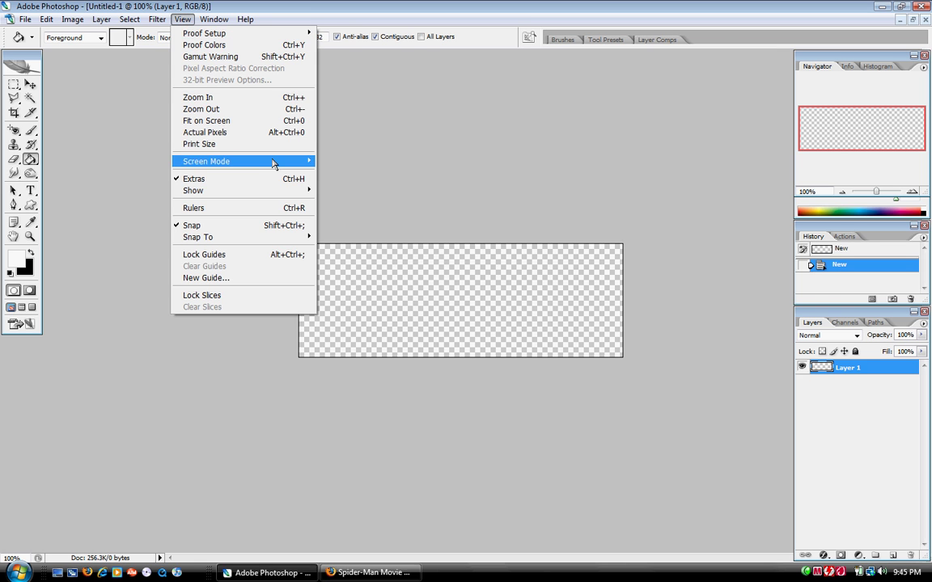
click(230, 129)
click(183, 20)
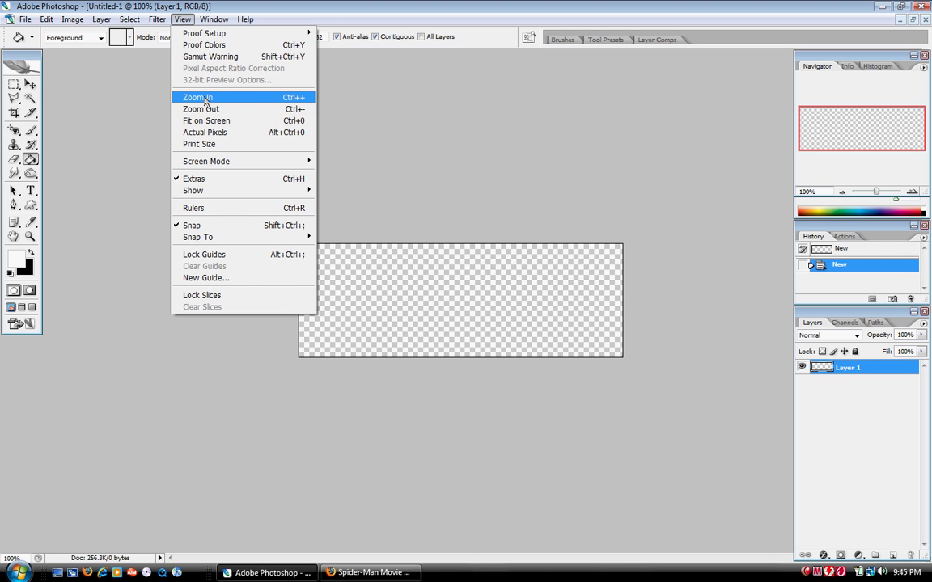
click(206, 98)
click(182, 20)
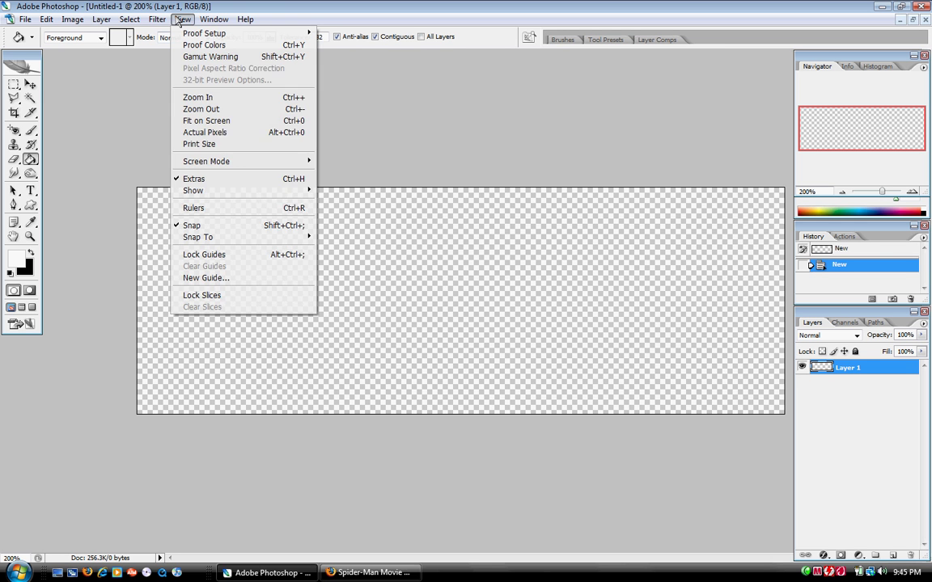
click(201, 131)
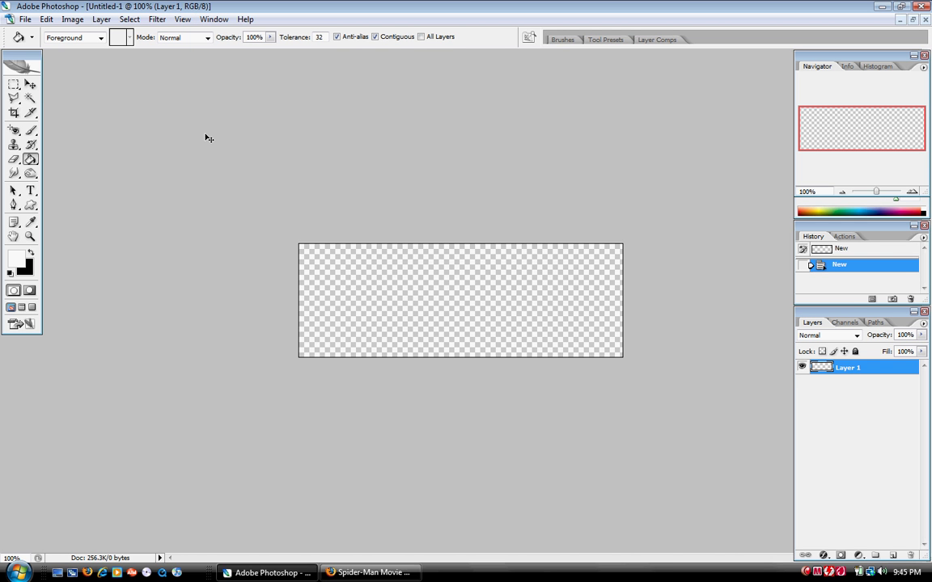
key(ctrl+plus)
key(ctrl+plus)
key(ctrl+minus)
key(ctrl+minus)
- Select the Move tool and bring up the Open dialog on the Spider-Man 3 folder
click(30, 84)
click(25, 18)
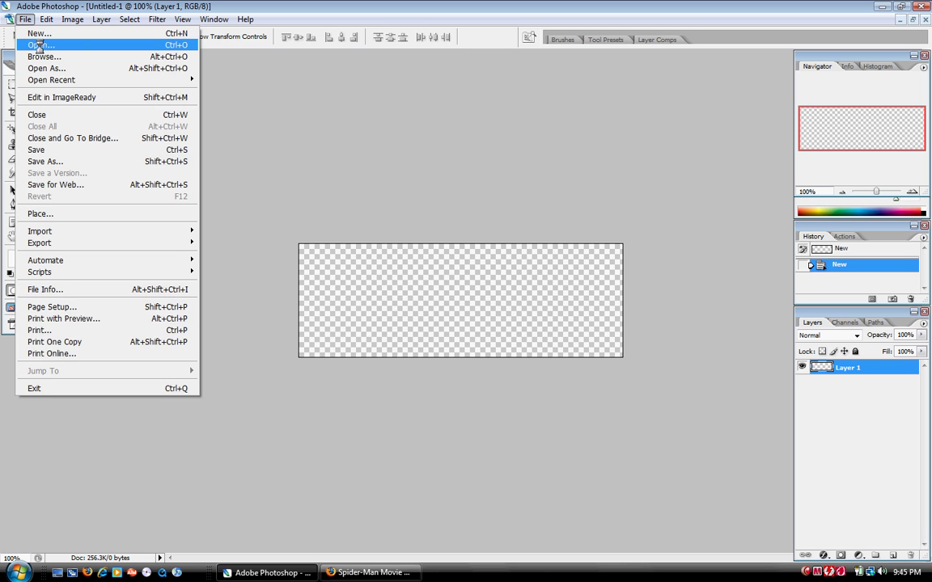
click(39, 45)
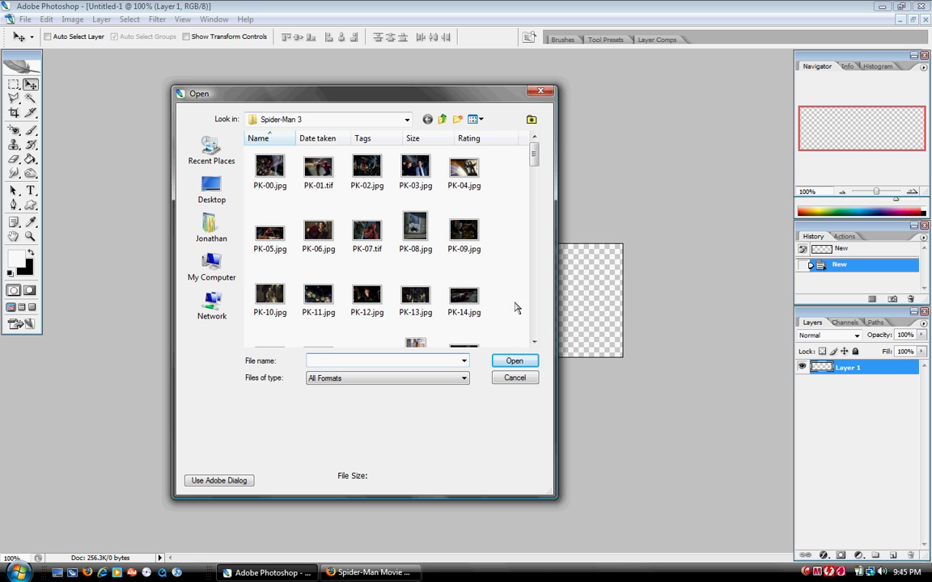
- Browse the Spider-Man 3 thumbnails and open PK-06.jpg
scroll(518, 297, down, 4)
scroll(518, 296, down, 4)
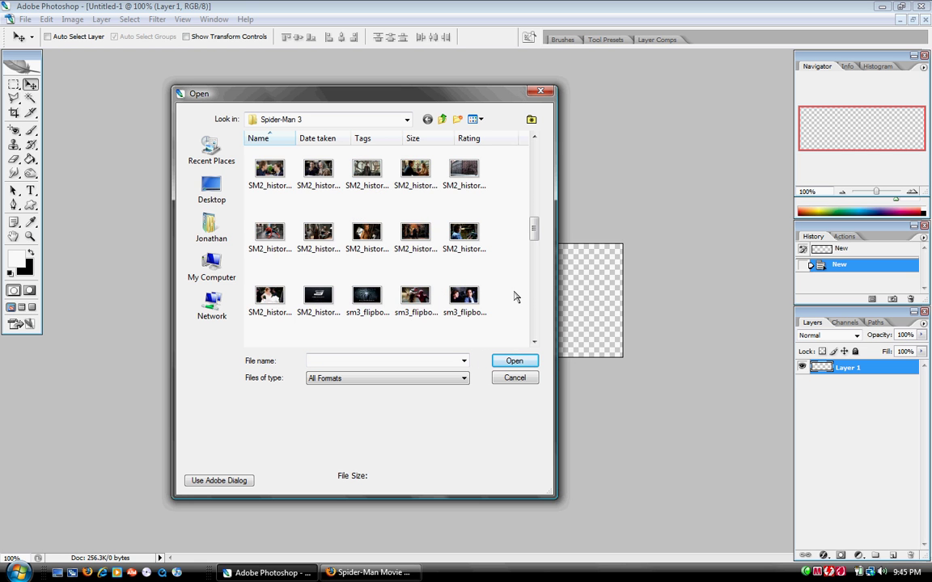
scroll(515, 297, up, 2)
scroll(515, 297, up, 2)
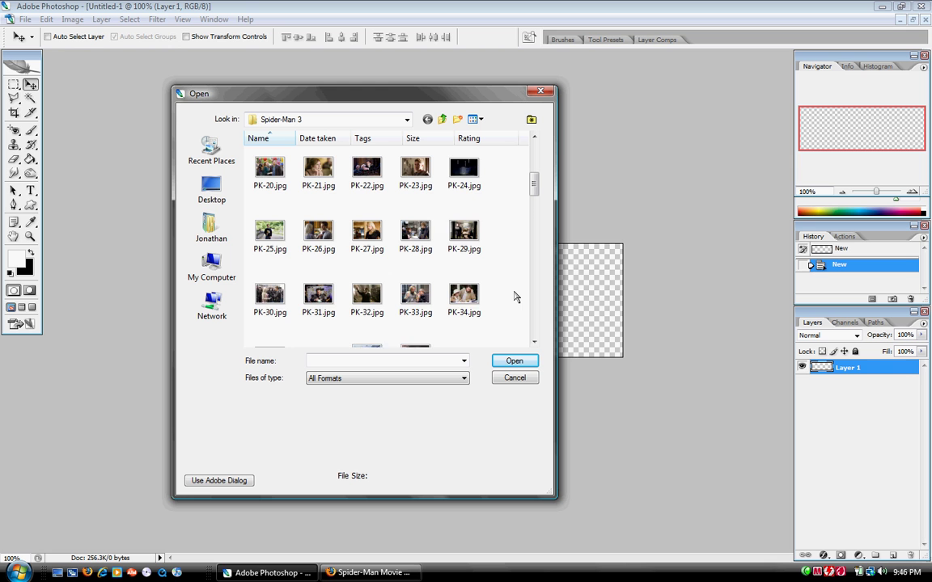
scroll(516, 296, up, 2)
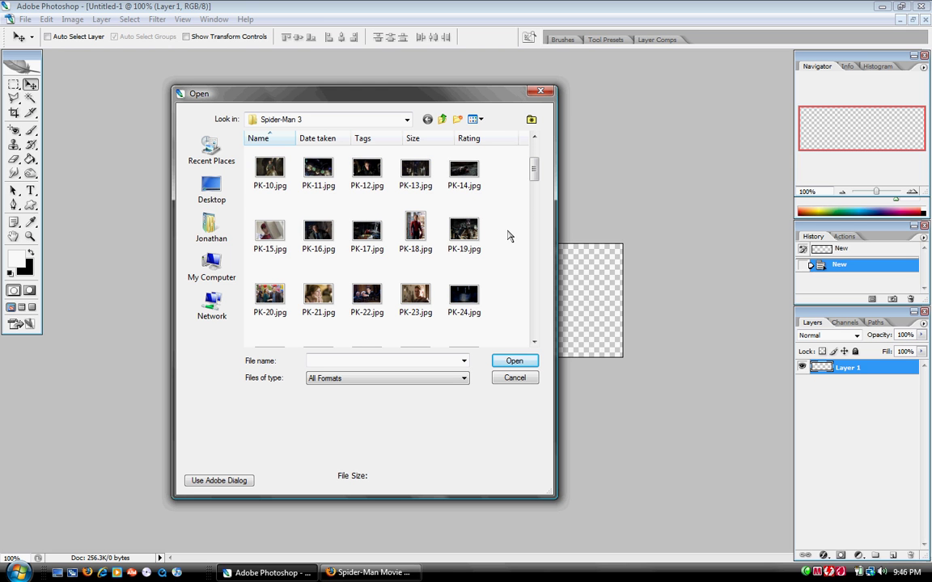
scroll(356, 259, up, 2)
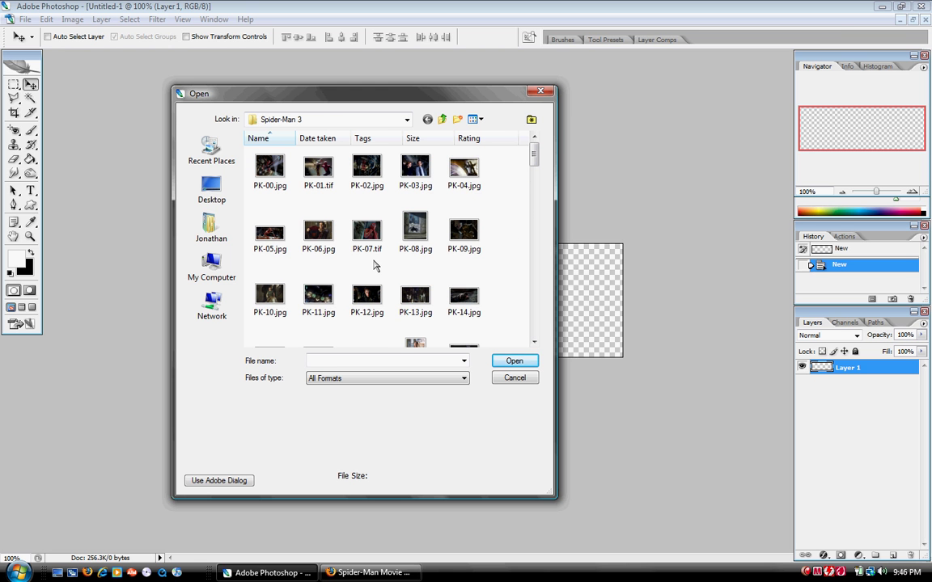
double_click(324, 229)
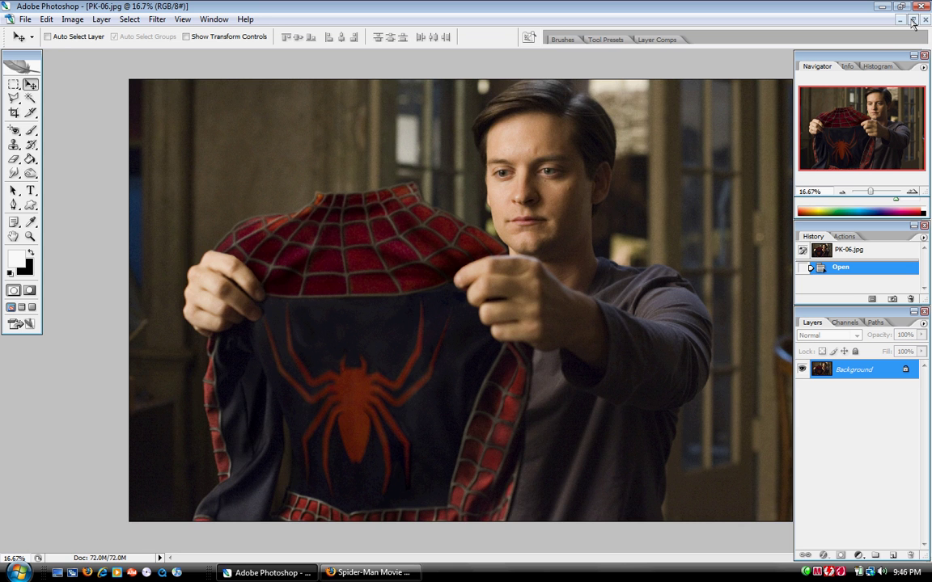
- Float PK-06.jpg beside Untitled-1 and drag the still into the banner as Layer 2
click(912, 20)
drag(356, 63, 520, 92)
click(118, 59)
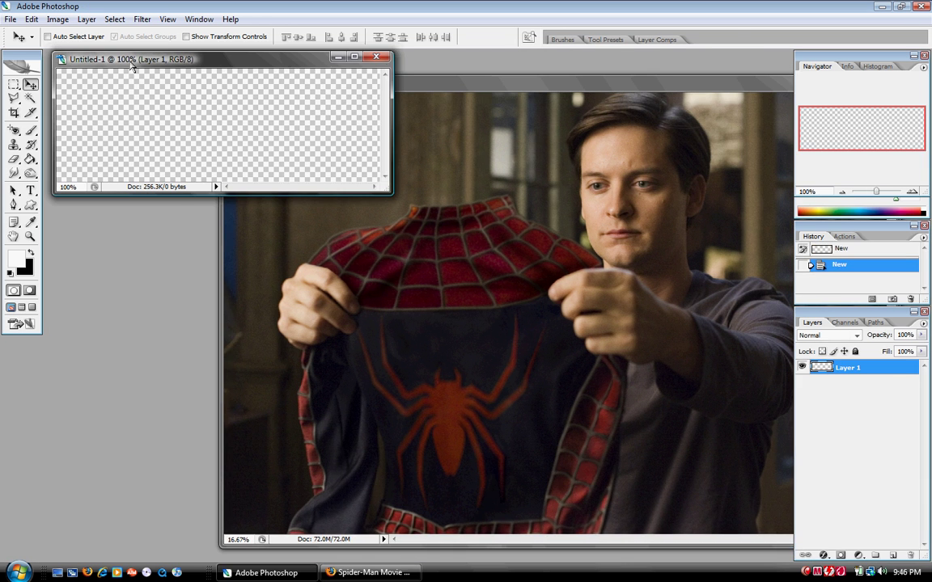
click(422, 85)
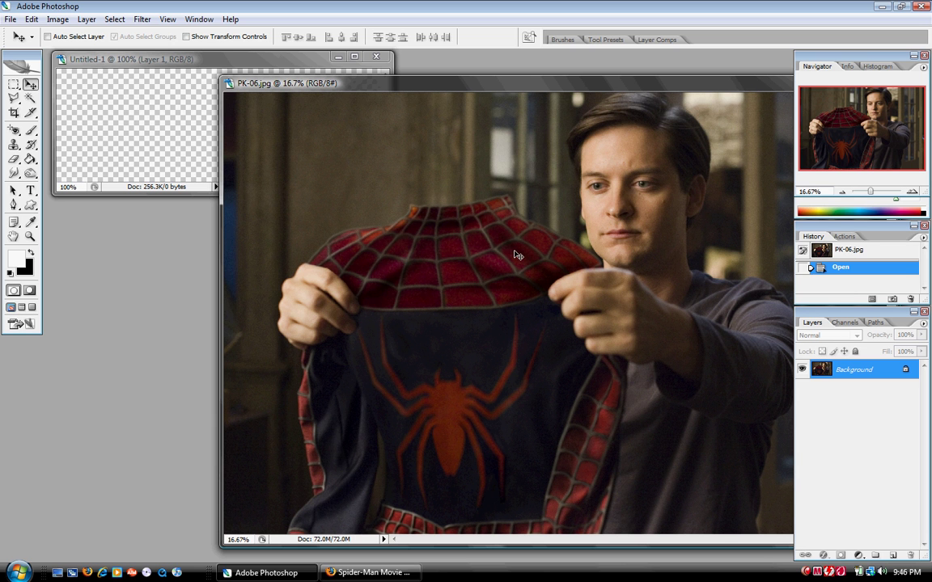
drag(538, 328, 189, 108)
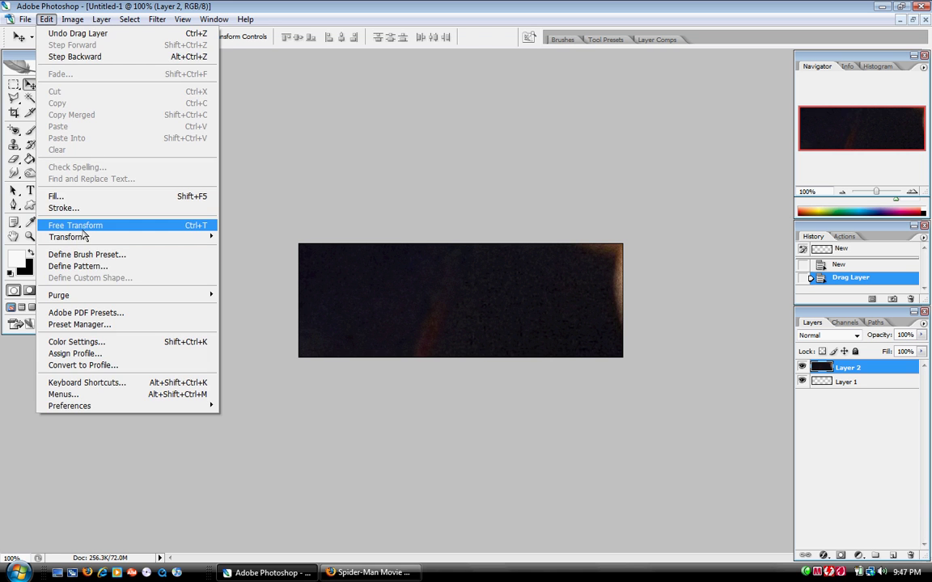
- Free Transform Layer 2, shrinking the still to about 87.5% by 70.7% and moving it up-right
click(77, 225)
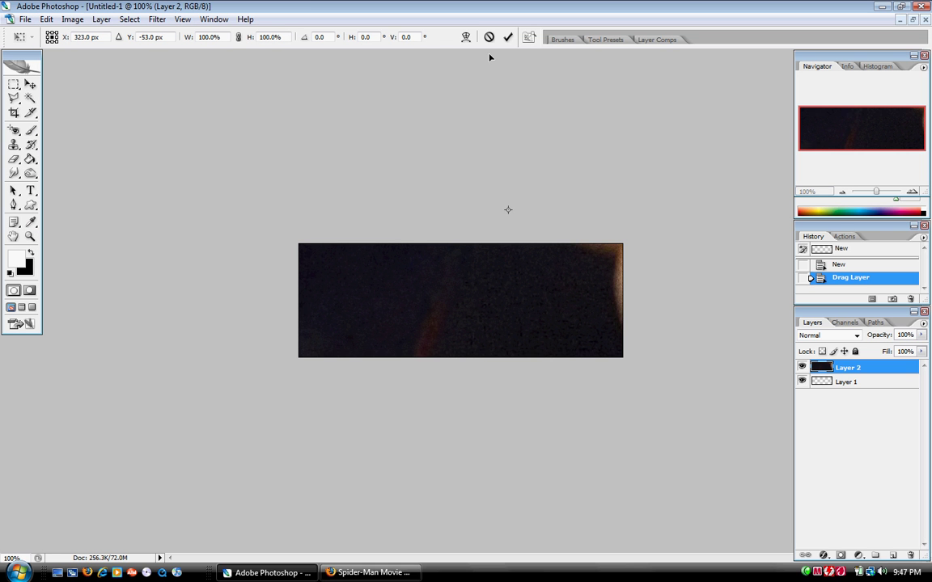
key(ctrl+minus)
key(ctrl+minus)
key(ctrl+minus)
key(ctrl+minus)
key(ctrl+minus)
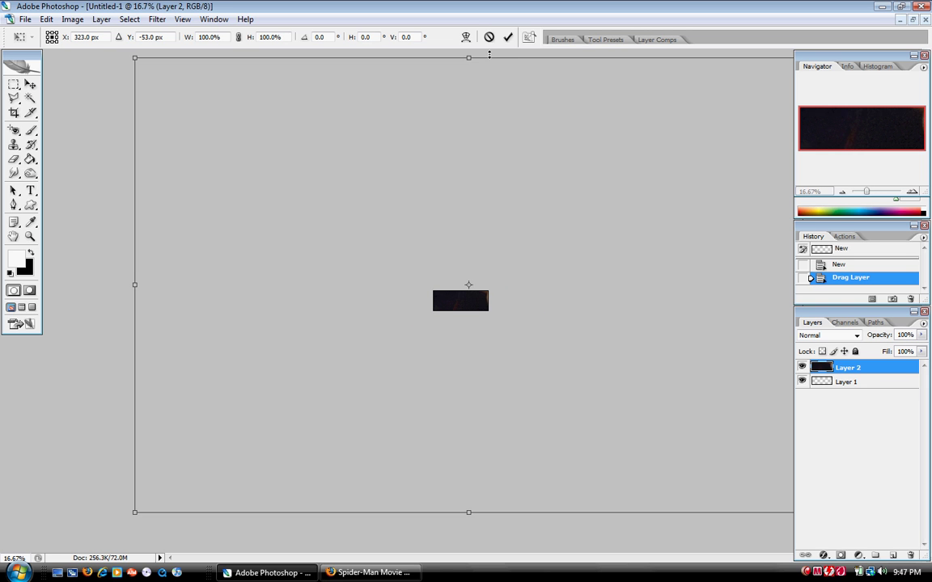
key(ctrl+minus)
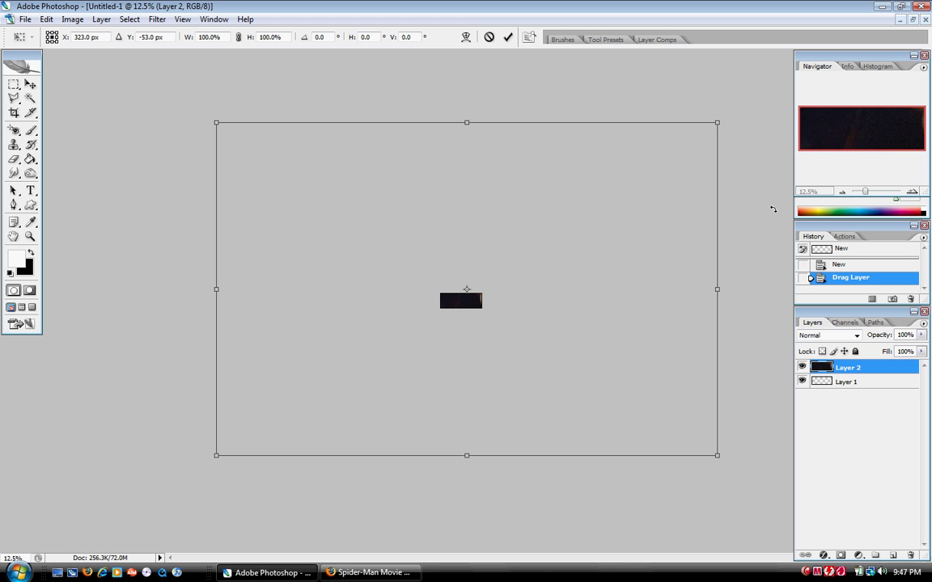
drag(717, 123, 481, 294)
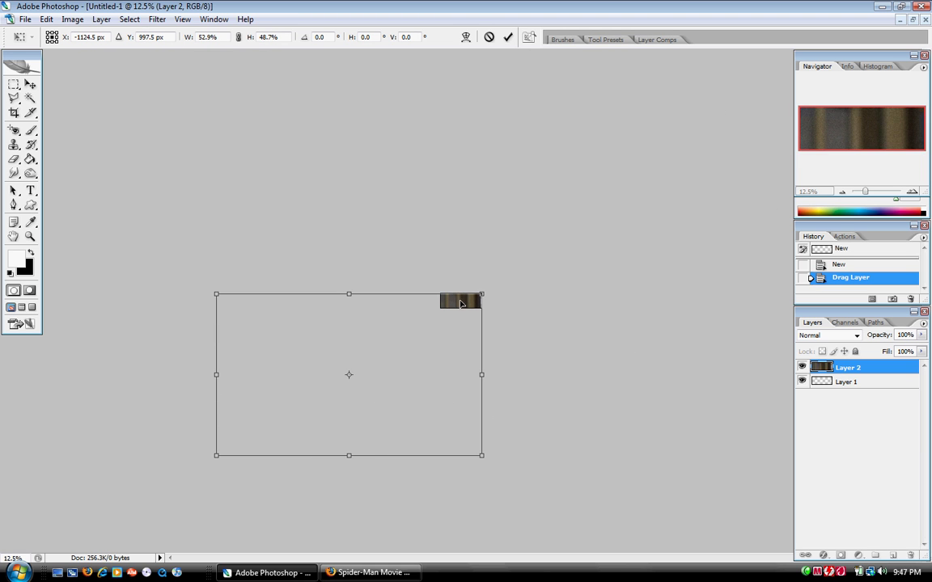
drag(360, 358, 450, 326)
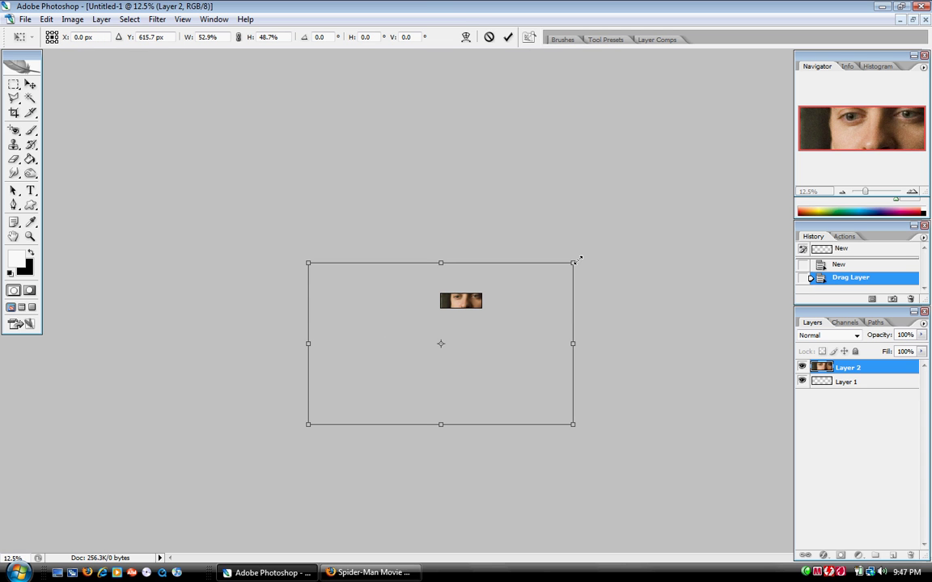
- Shrink the still further to about 24.8%, place it over the canvas, and apply
drag(579, 258, 496, 319)
key(ctrl+plus)
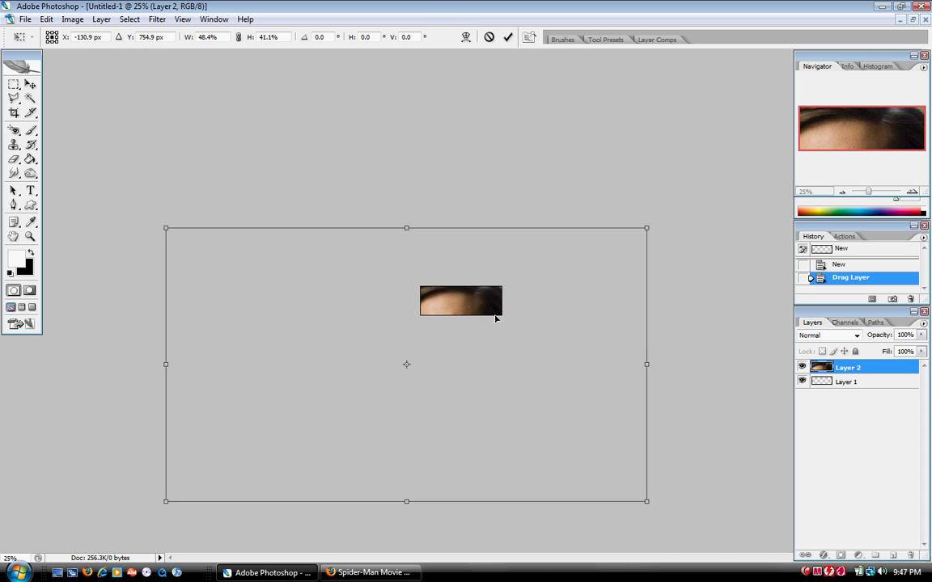
drag(646, 228, 473, 345)
drag(415, 400, 521, 321)
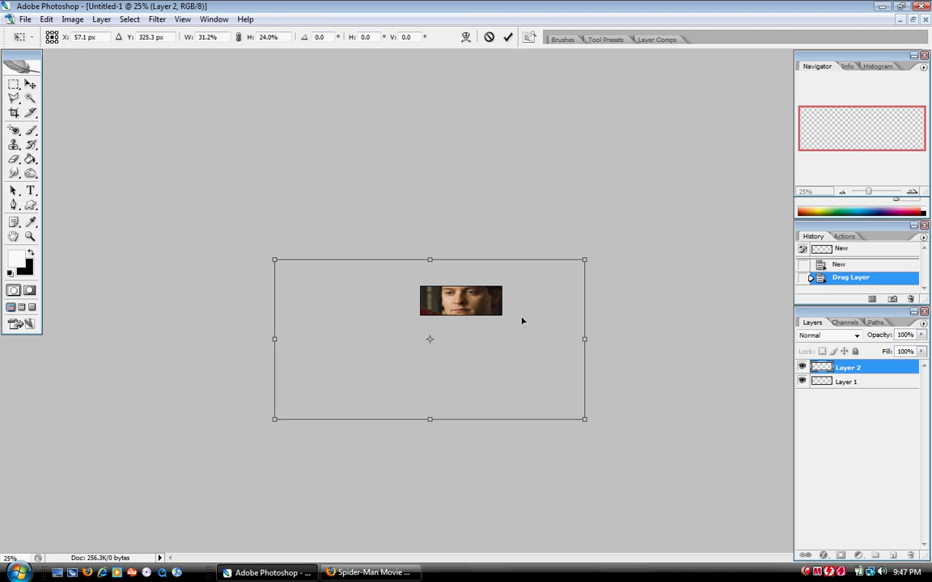
drag(584, 259, 522, 315)
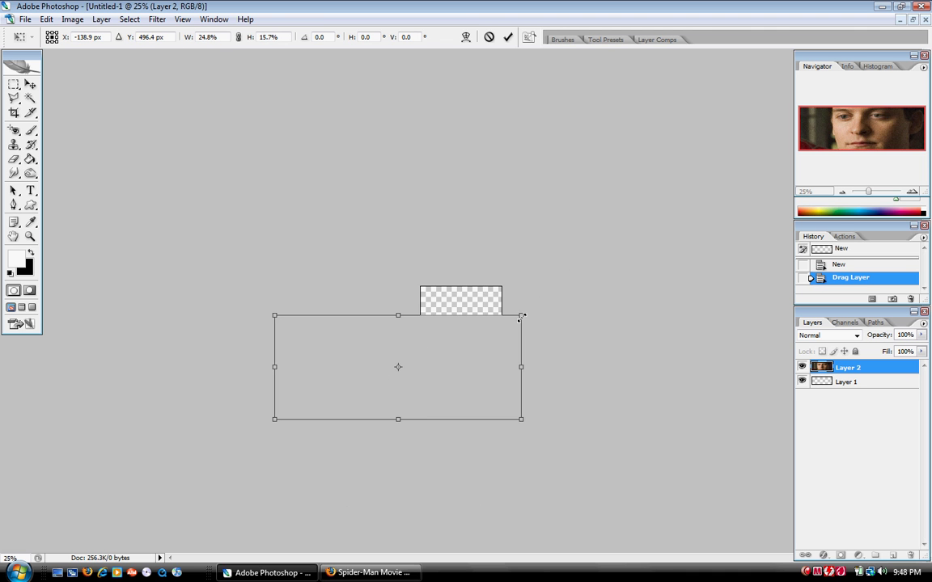
drag(462, 363, 499, 318)
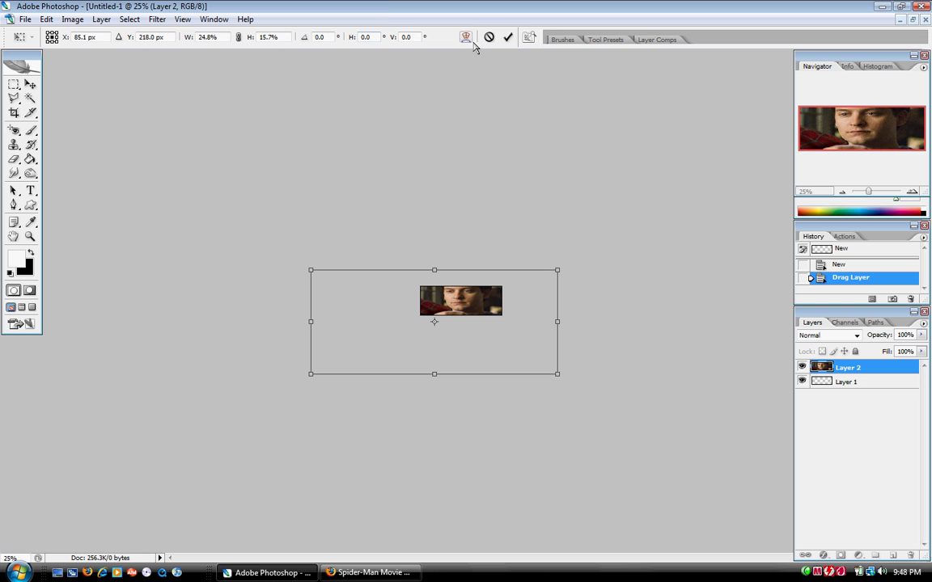
key(Return)
key(ctrl+minus)
key(ctrl+minus)
key(ctrl+minus)
key(ctrl+minus)
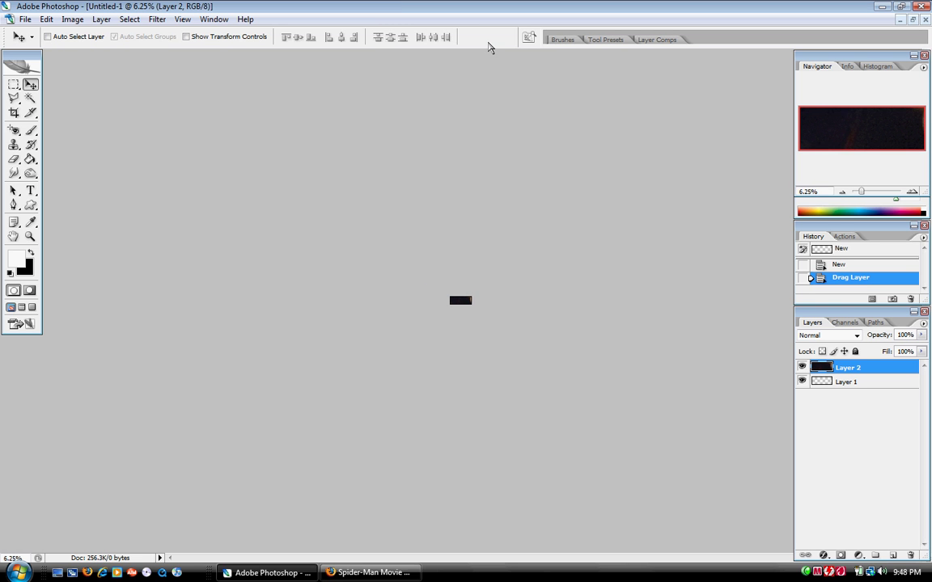
- Transform Layer 2 again, scaling the still through 88.9% and 27.9% to about 13.8%
key(ctrl+plus)
key(ctrl+t)
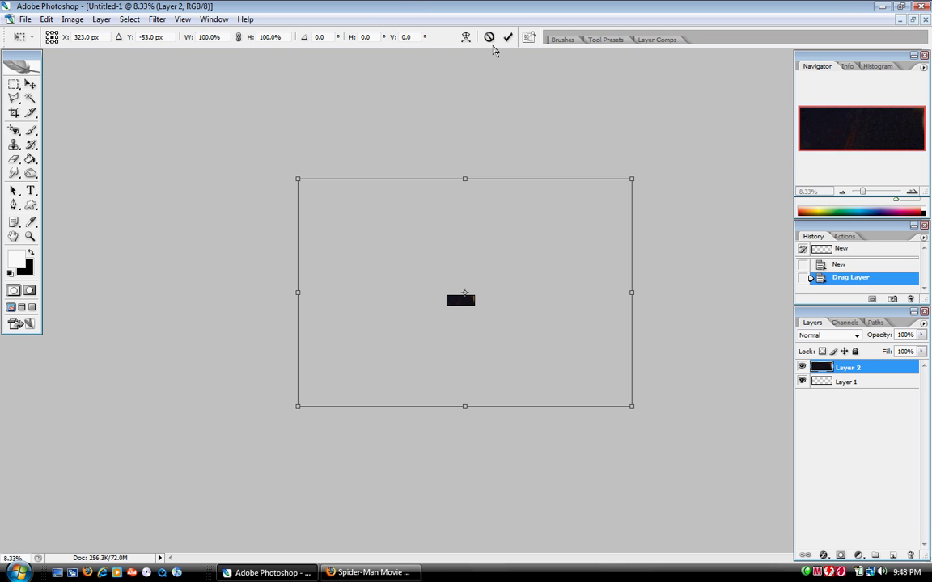
key(ctrl+plus)
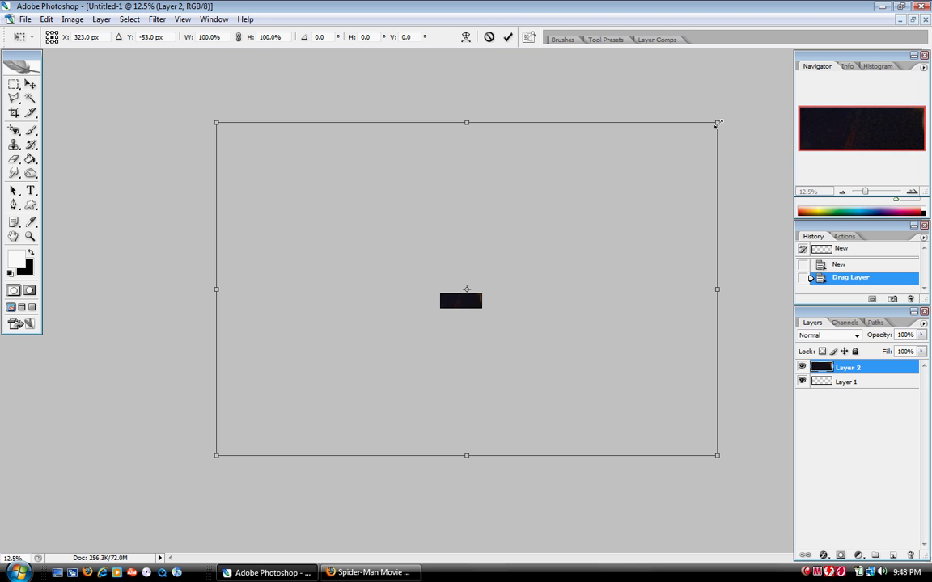
drag(719, 123, 424, 420)
drag(350, 392, 509, 295)
drag(539, 254, 478, 304)
key(ctrl+plus)
key(ctrl+plus)
key(ctrl+plus)
key(ctrl+plus)
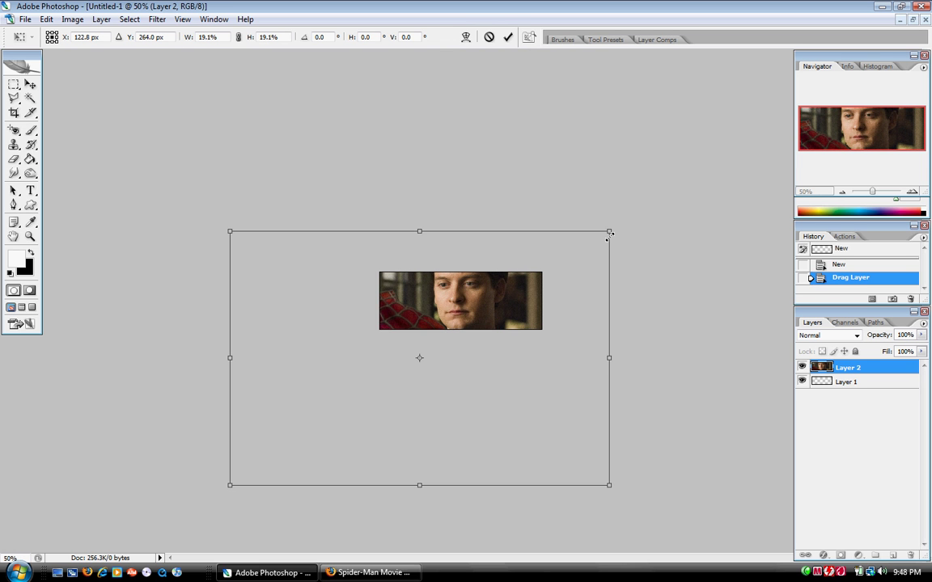
drag(606, 232, 508, 357)
- Fine-tune the still down to 9.2%, frame the held-up suit in the banner, and commit
drag(360, 358, 446, 314)
key(ctrl+plus)
key(ctrl+plus)
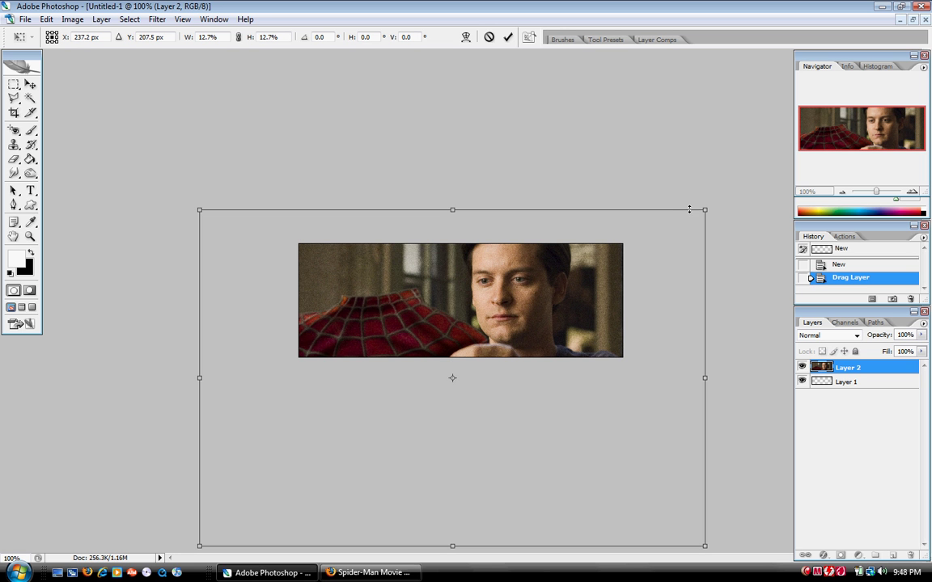
drag(707, 208, 655, 298)
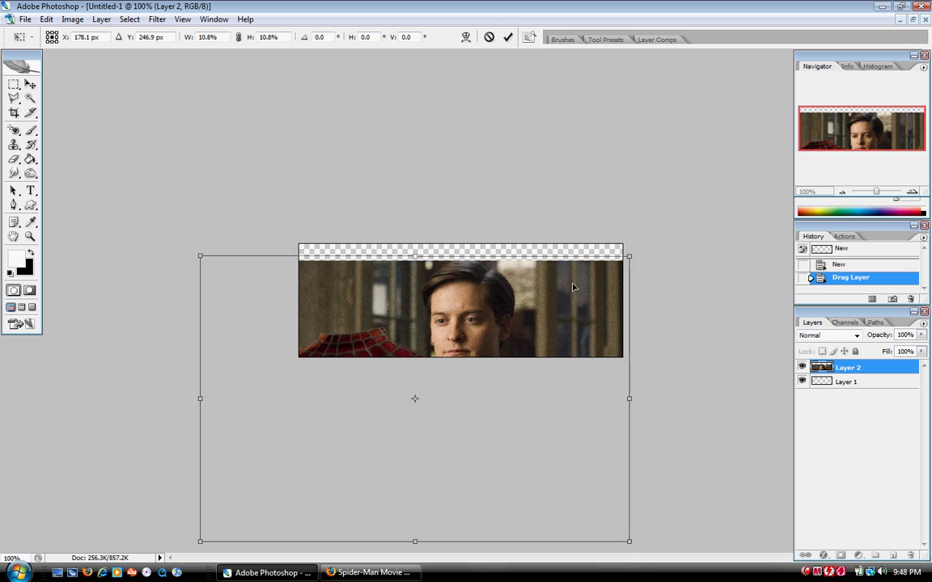
drag(566, 322, 618, 277)
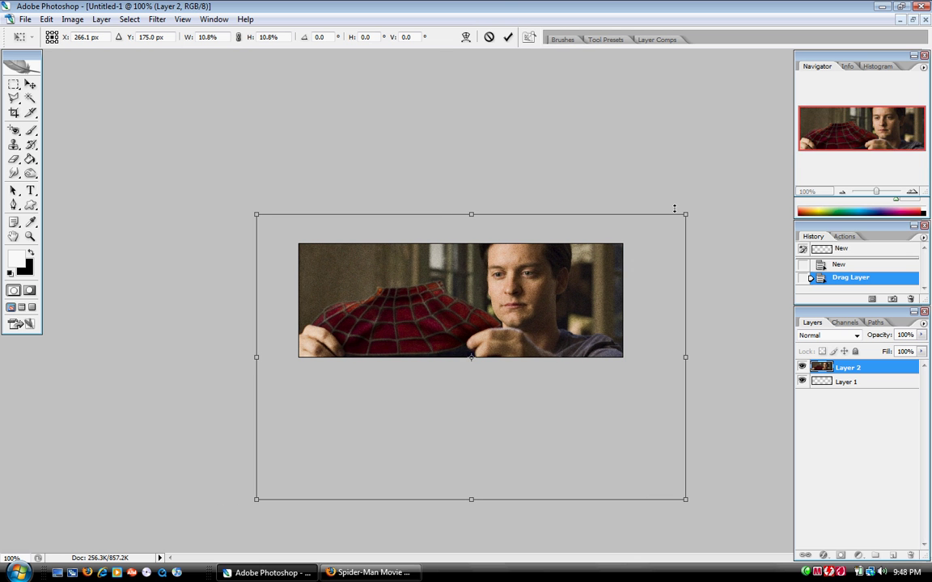
drag(685, 215, 662, 247)
drag(562, 286, 583, 276)
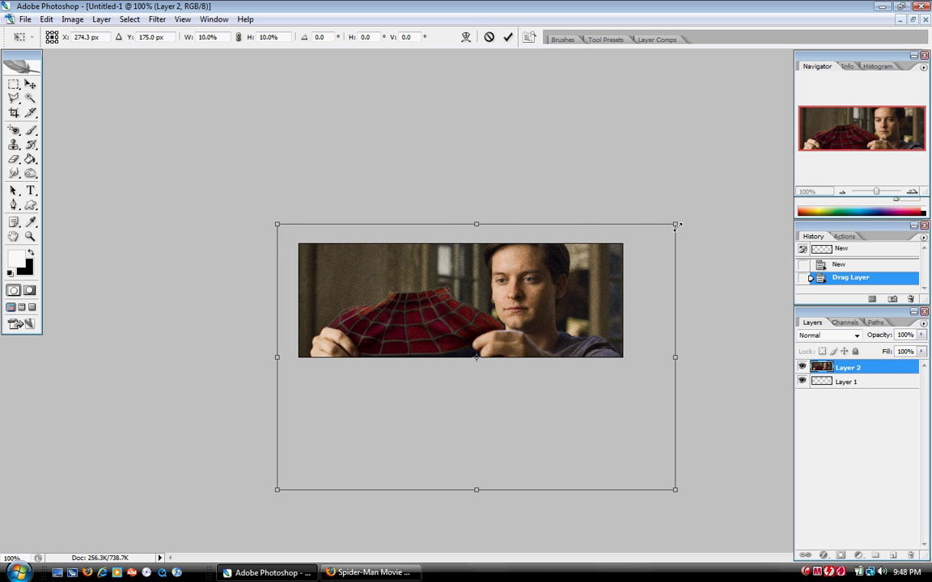
drag(676, 226, 657, 230)
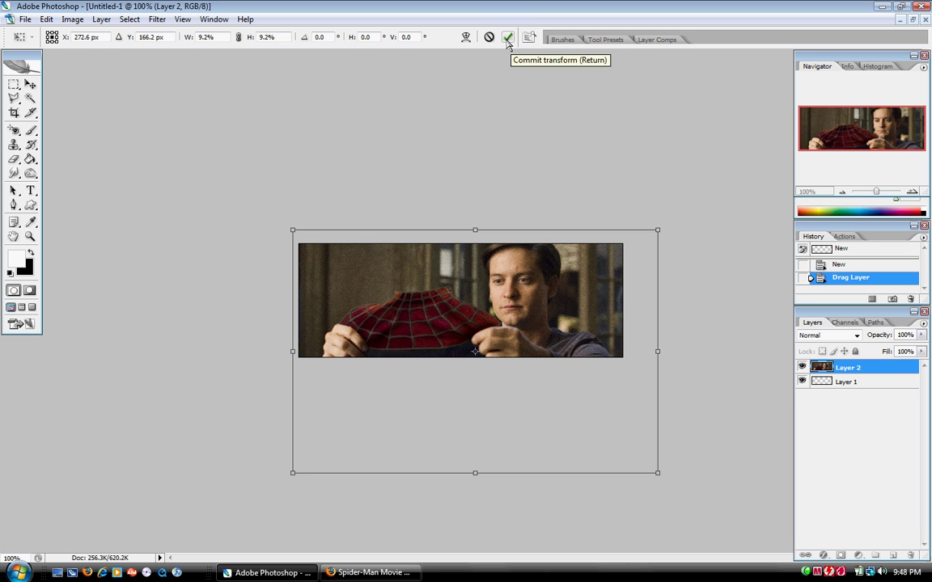
click(507, 37)
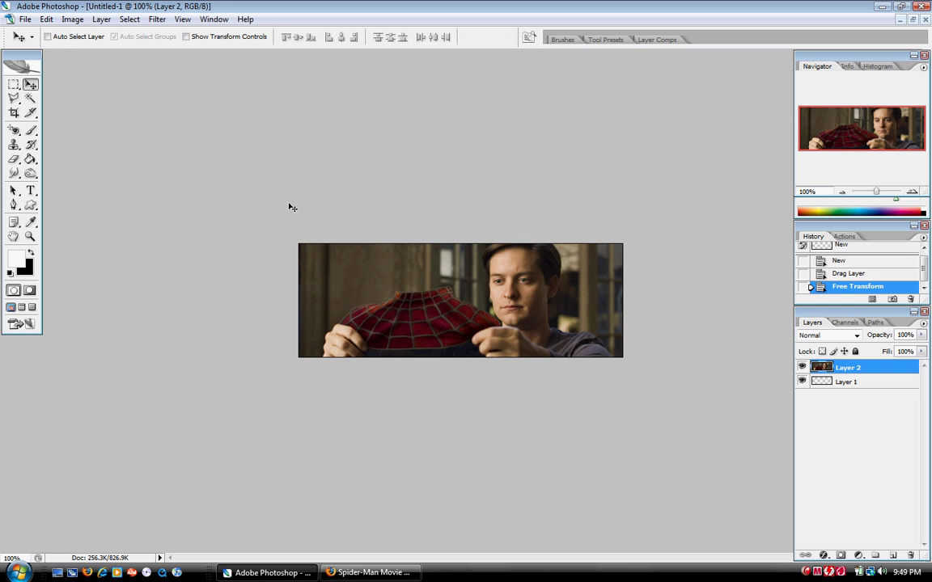
- Flip the canvas horizontally via Rotate Canvas, putting the man on the banner's left
click(46, 18)
mouse_move(73, 17)
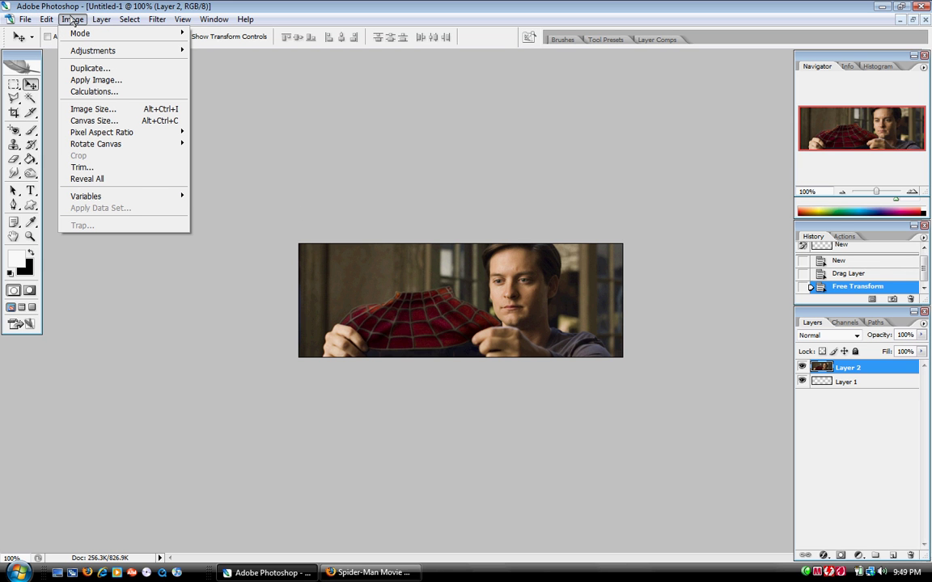
mouse_move(154, 146)
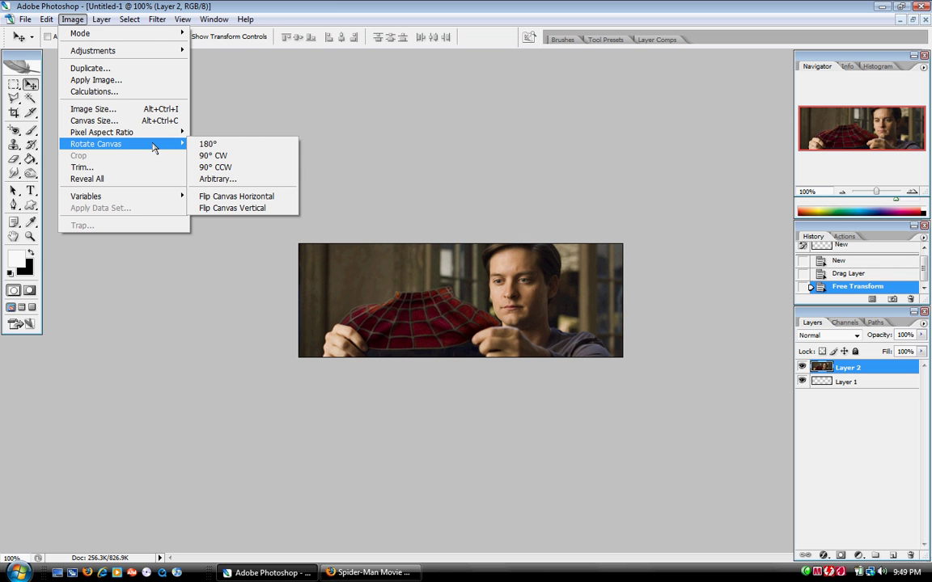
click(284, 199)
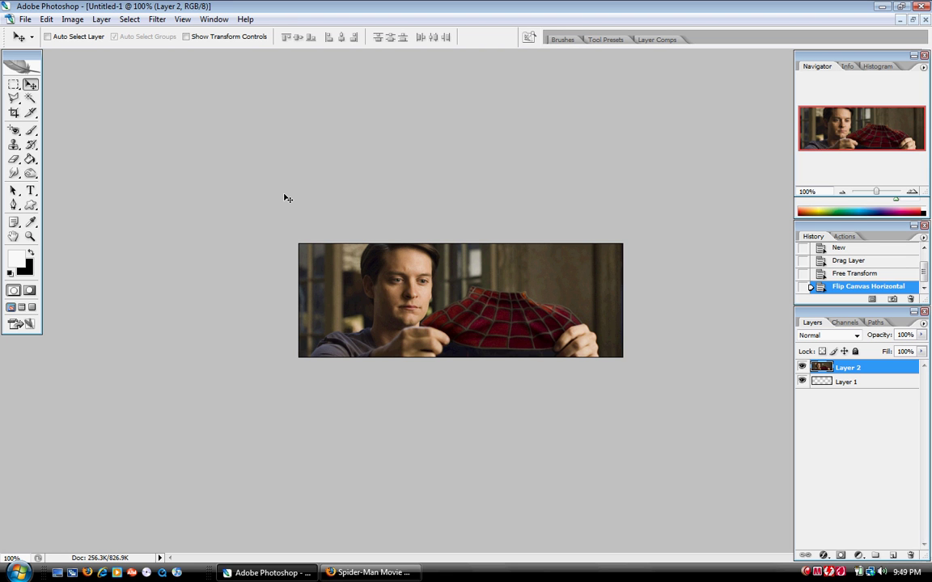
- Step backward once to undo Flip Canvas Horizontal, restoring the man to the right
click(46, 19)
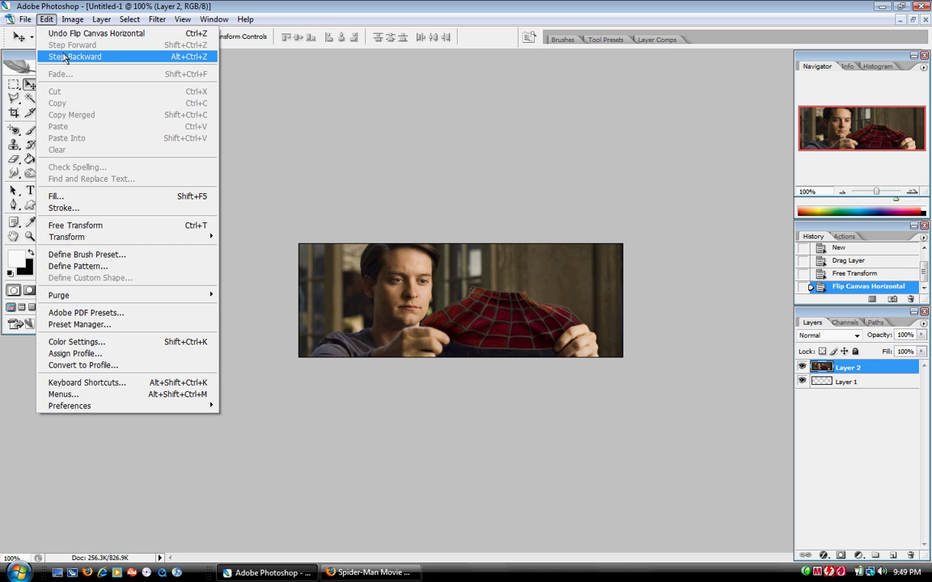
click(64, 57)
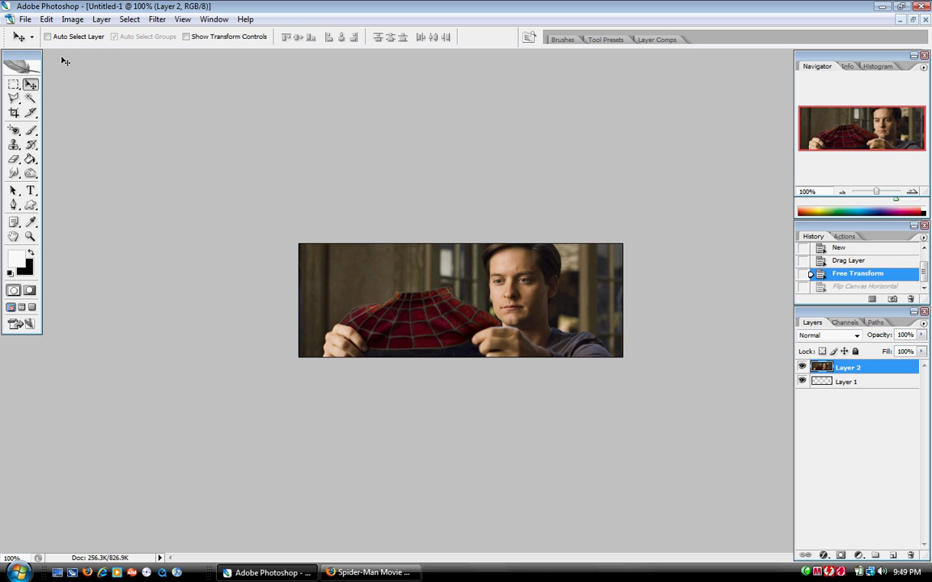